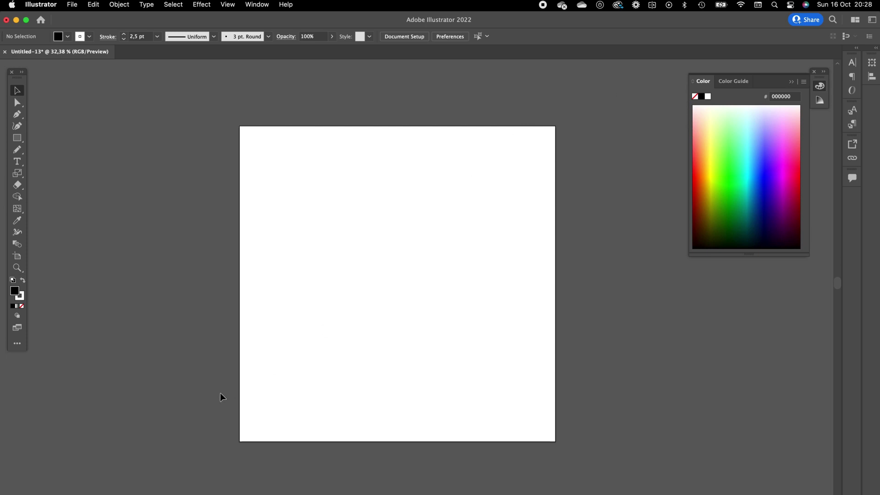
# Step: In Chrome, open the VectorSlate Vector Lines Distortion tutorial and download the Line Distorter script
pyautogui.click(169, 482)
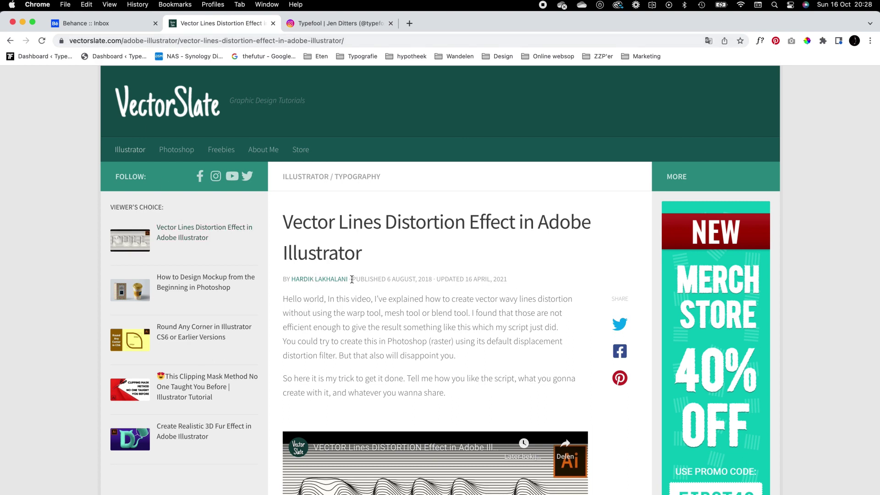
pyautogui.moveTo(350, 279); pyautogui.dragTo(292, 279)
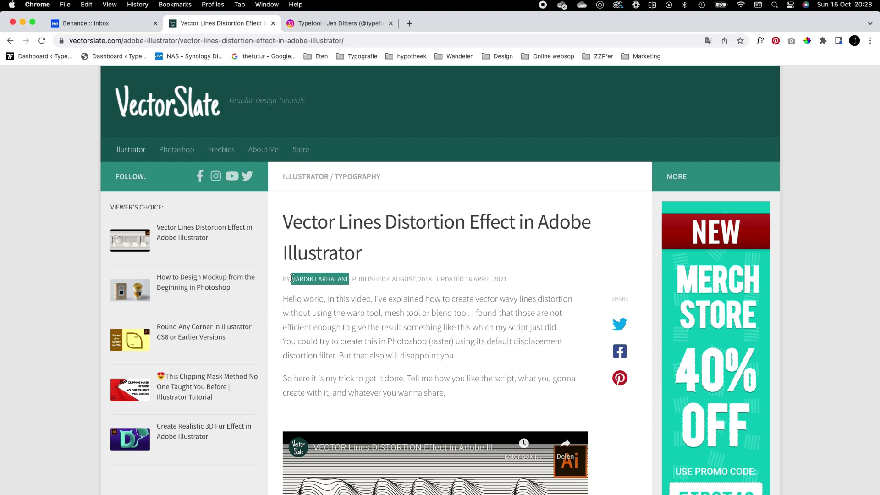
pyautogui.click(361, 282)
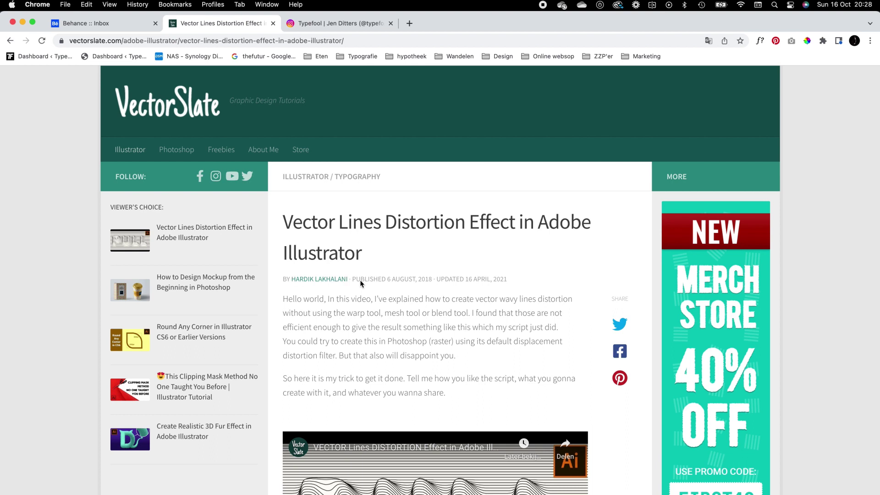
pyautogui.scroll(-10, 359, 279)
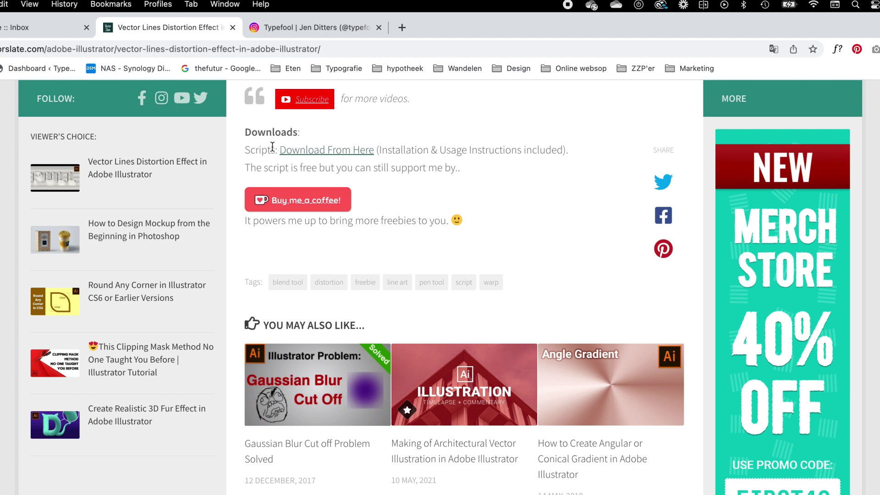
pyautogui.click(325, 156)
pyautogui.moveTo(275, 362)
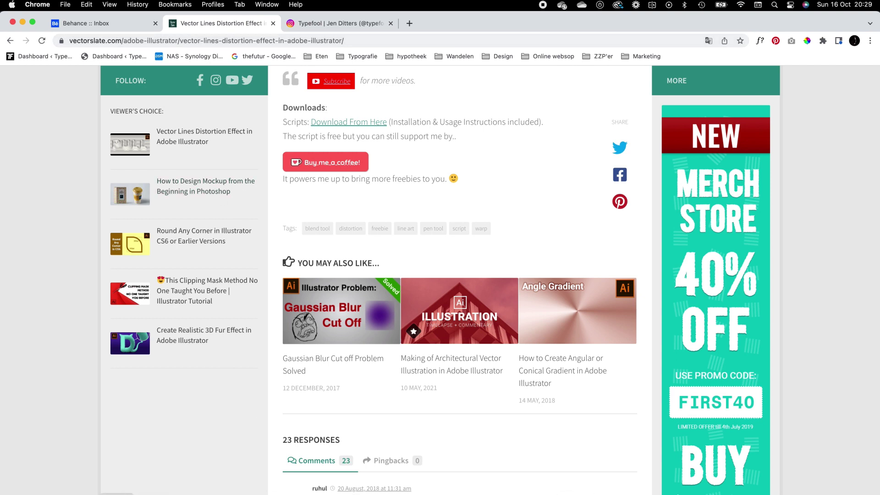
# Step: Show the Line Distorter v1.0 folder's four files, with full names, beside the Downloads window
pyautogui.click(110, 493)
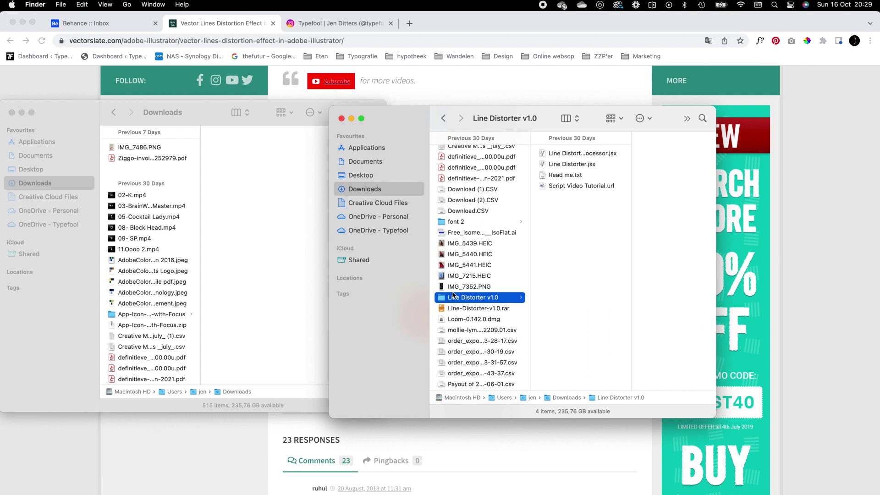
pyautogui.click(581, 153)
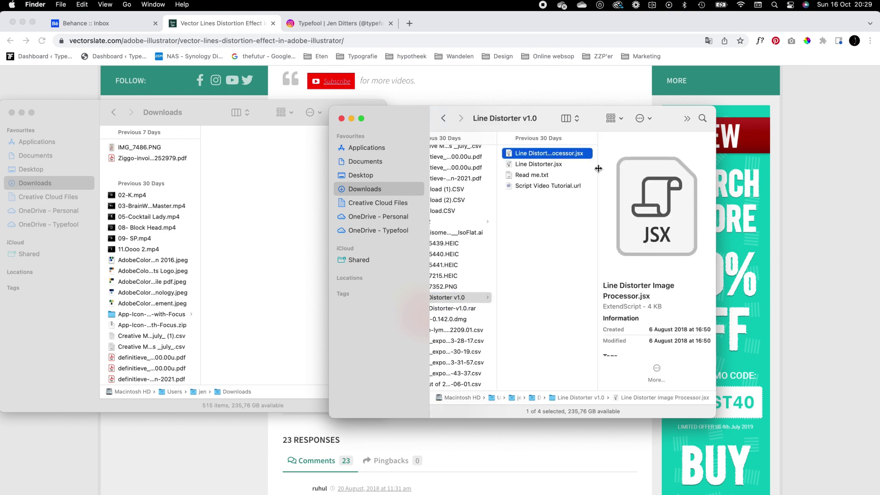
pyautogui.moveTo(597, 169); pyautogui.dragTo(648, 170)
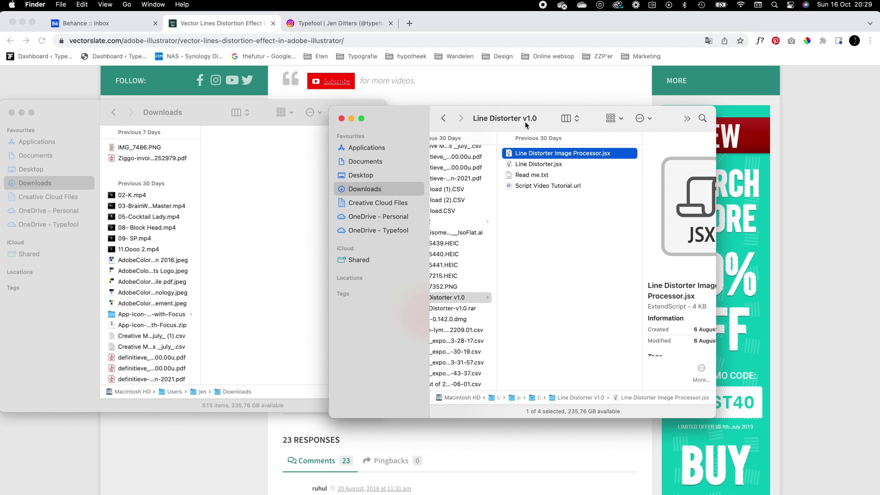
pyautogui.moveTo(544, 116); pyautogui.dragTo(606, 105)
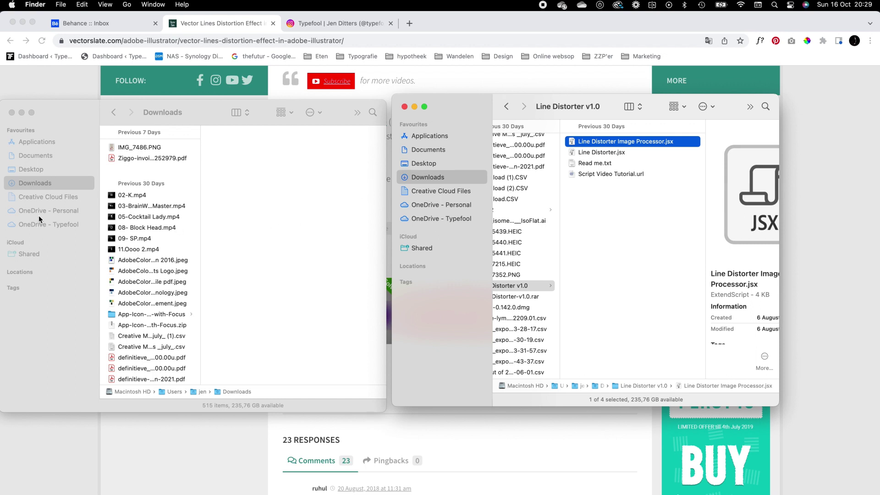
# Step: Navigate to Applications › Adobe Illustrator 2022 › Presets › en_GB › Scripts
pyautogui.click(50, 143)
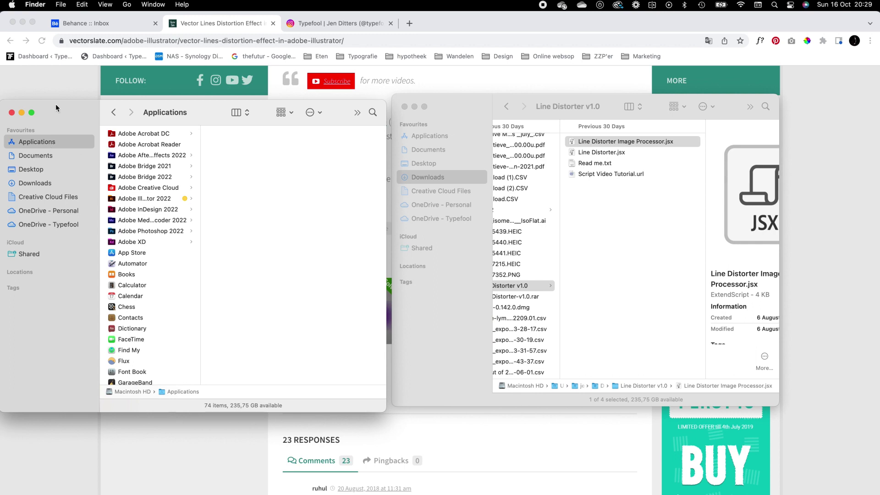
pyautogui.click(153, 200)
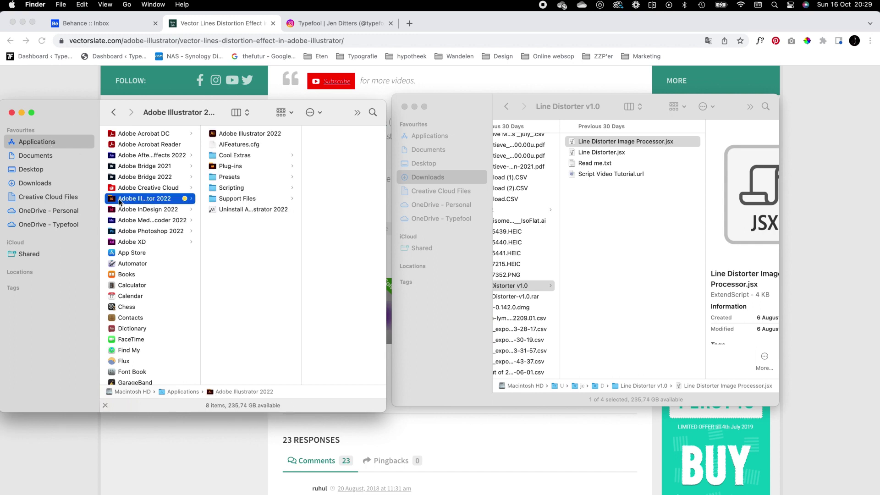
pyautogui.click(234, 178)
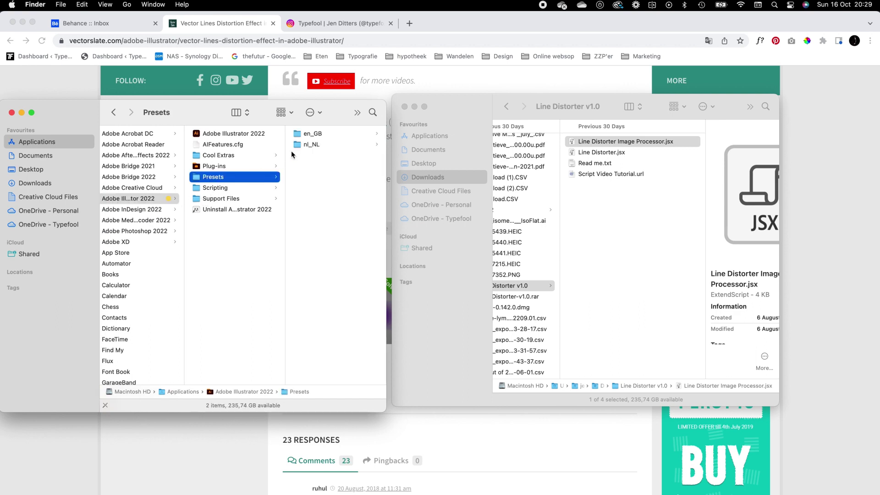
pyautogui.click(311, 133)
pyautogui.click(318, 188)
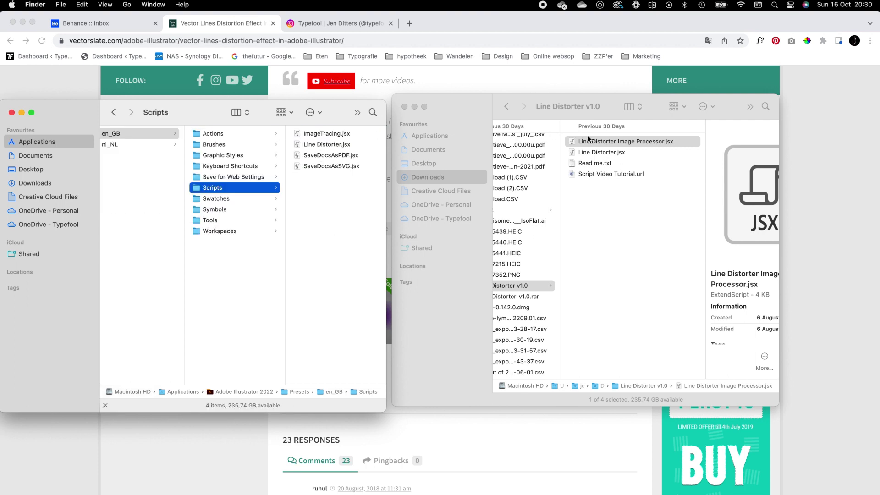
# Step: Copy Line Distorter.jsx from the downloaded Line Distorter folder
pyautogui.click(592, 159)
pyautogui.click(591, 156)
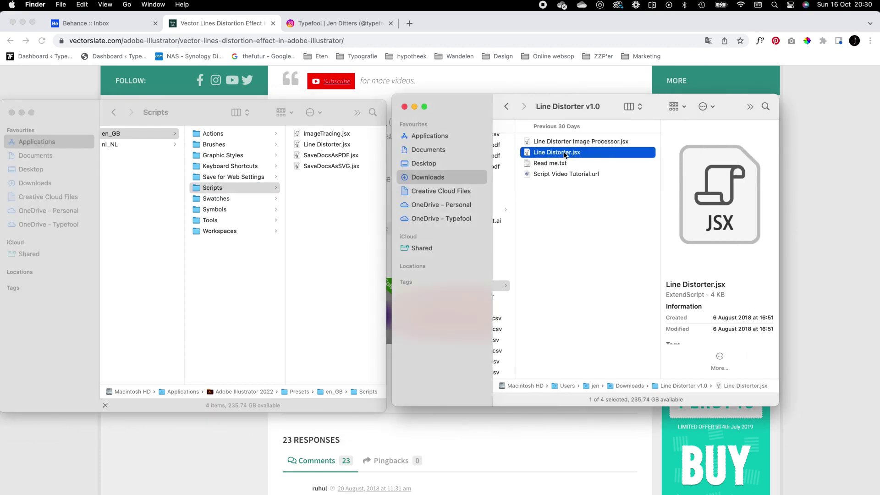
pyautogui.rightClick(563, 153)
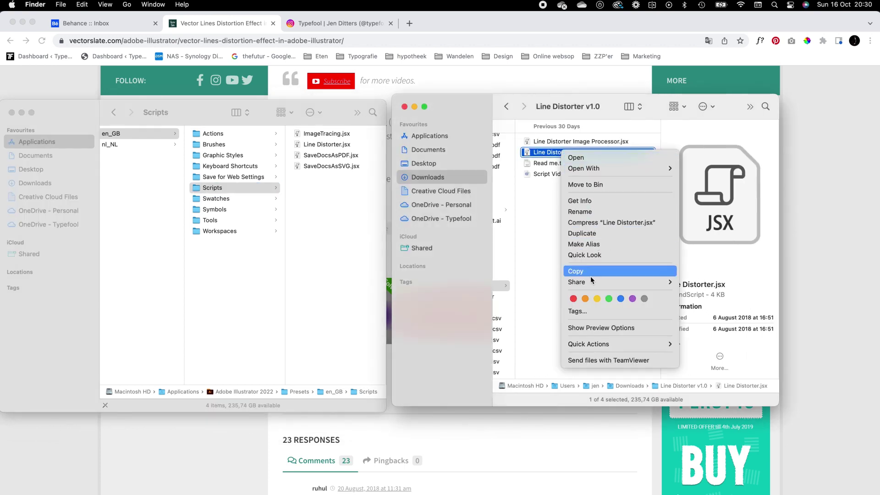
pyautogui.click(358, 227)
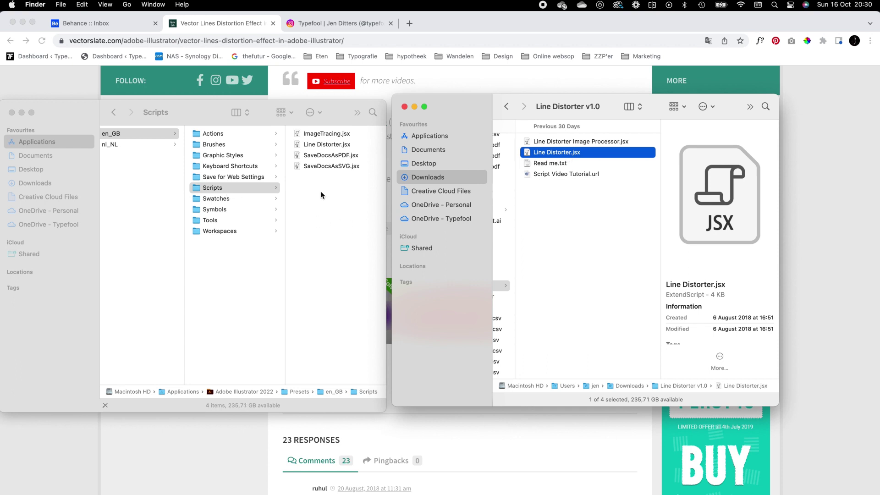
# Step: Open Adobe Photoshop 2022's Presets › Scripts folder and select Line Distorter Image Processor.jsx
pyautogui.hscroll(-10, 222, 157)
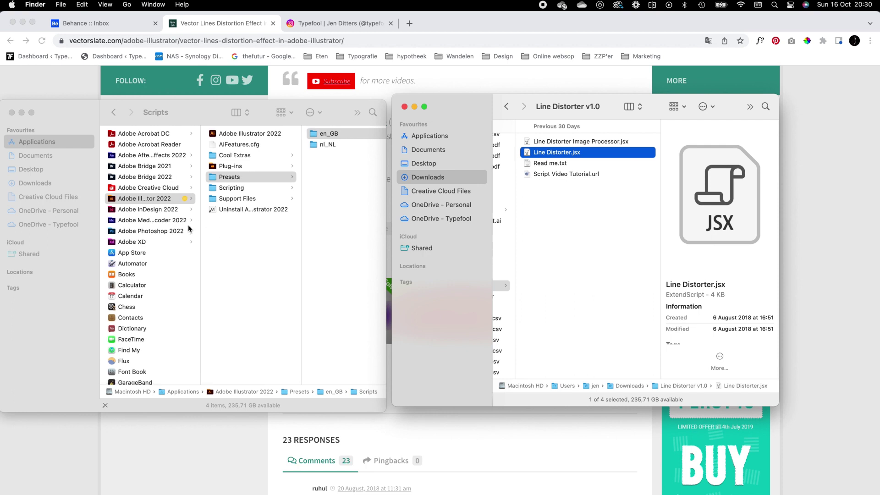
pyautogui.click(163, 234)
pyautogui.click(160, 233)
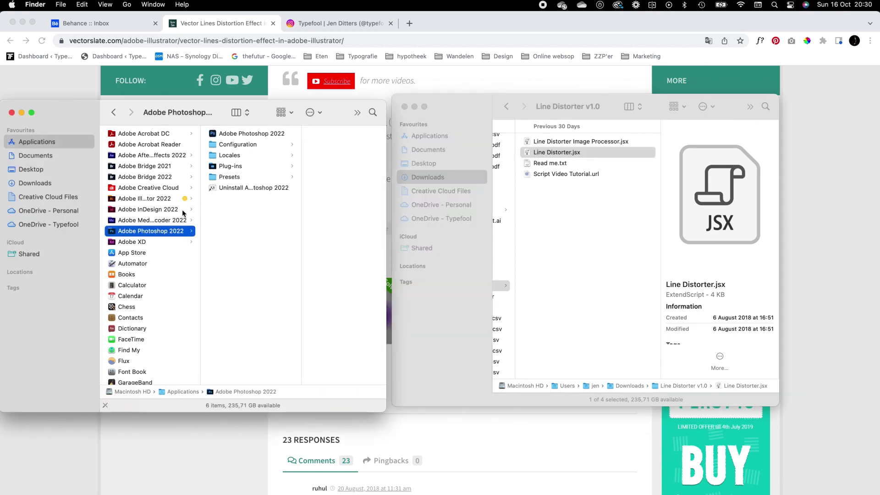
pyautogui.click(235, 178)
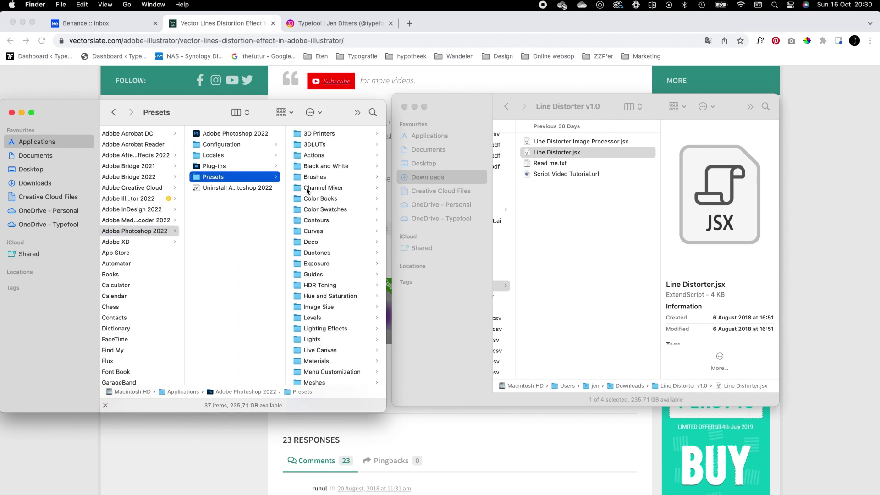
pyautogui.scroll(-7, 319, 206)
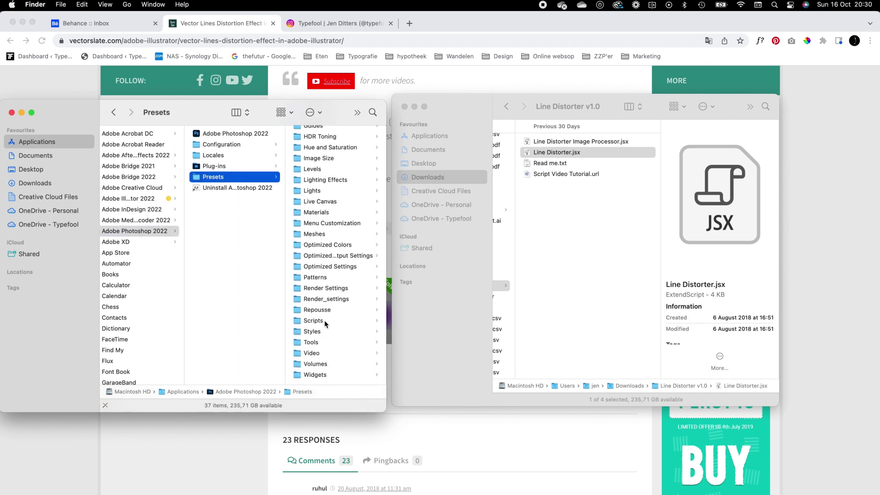
pyautogui.click(325, 321)
pyautogui.scroll(-3, 323, 266)
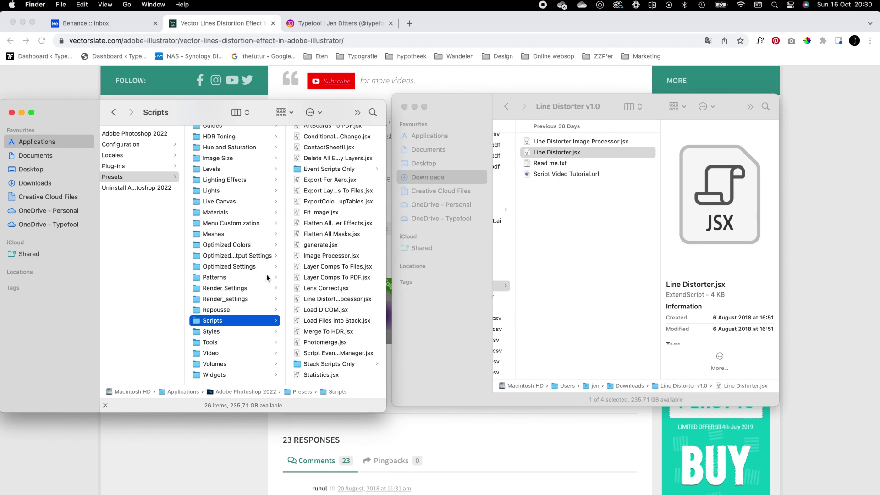
pyautogui.click(573, 141)
pyautogui.click(574, 142)
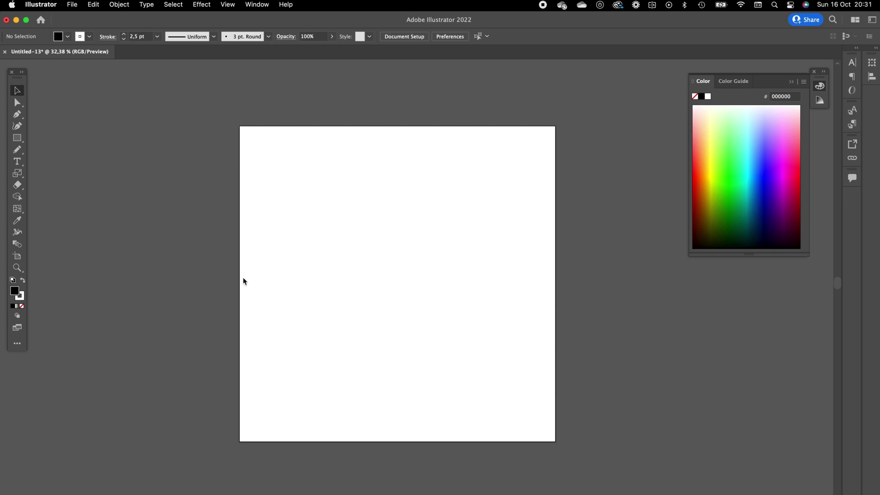
# Step: Type a bold '2' on the artboard, move it toward centre, and create outlines from it
pyautogui.click(17, 162)
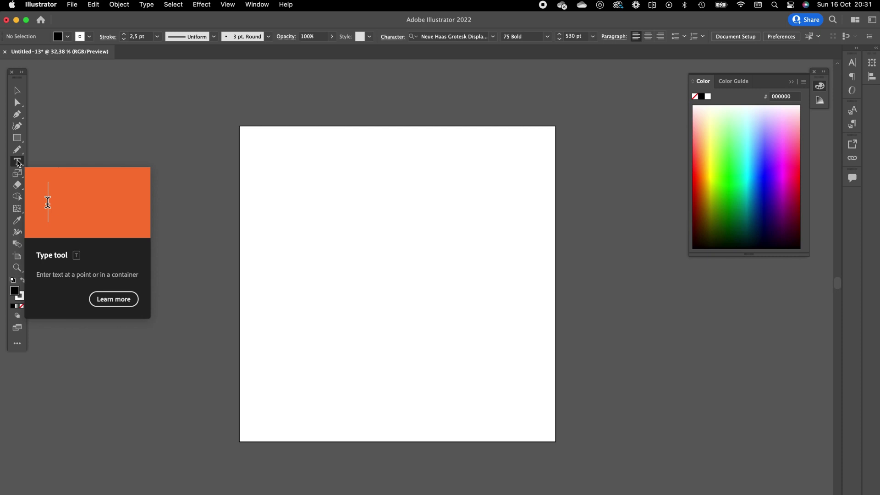
pyautogui.click(319, 250)
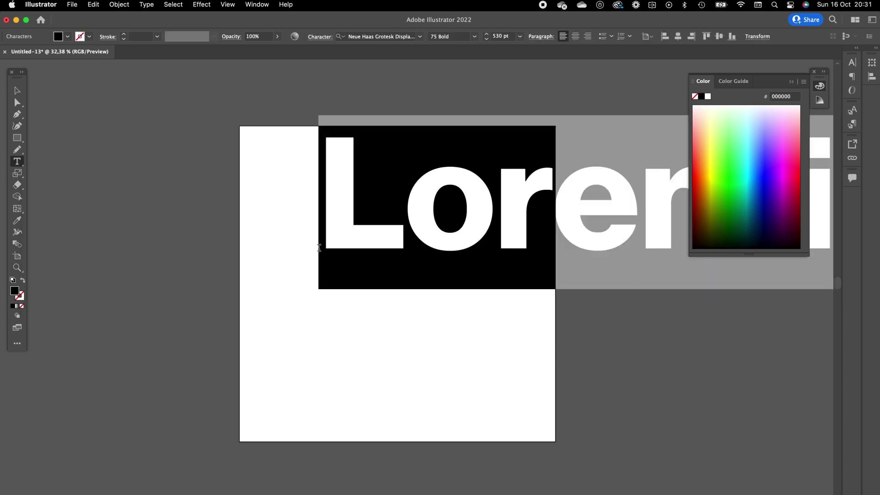
pyautogui.write('2')
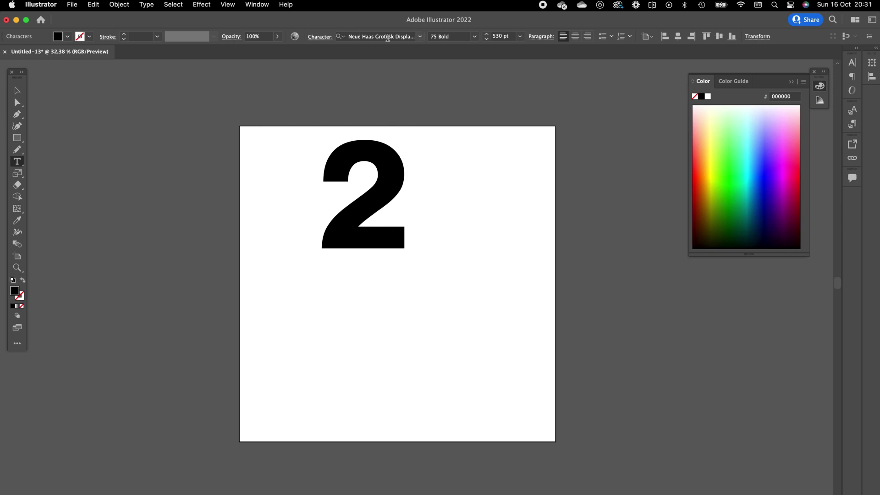
pyautogui.press('Escape')
pyautogui.moveTo(398, 170); pyautogui.dragTo(423, 242)
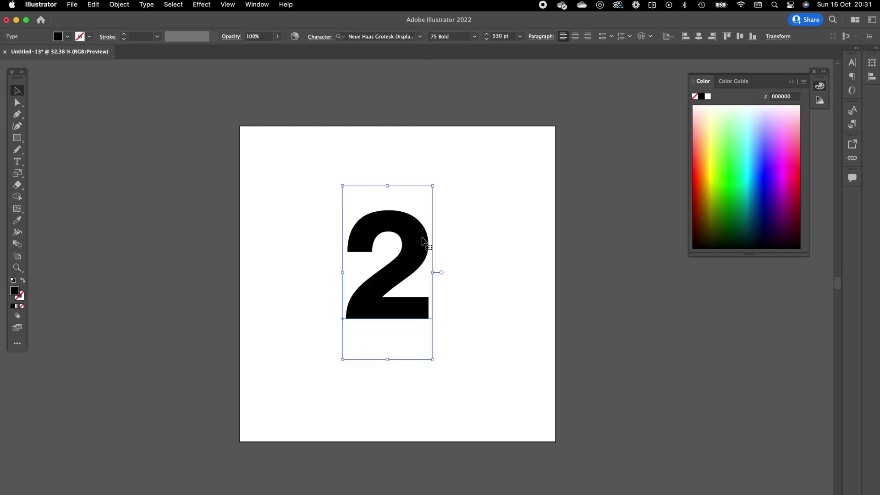
pyautogui.press('super+shift+a')
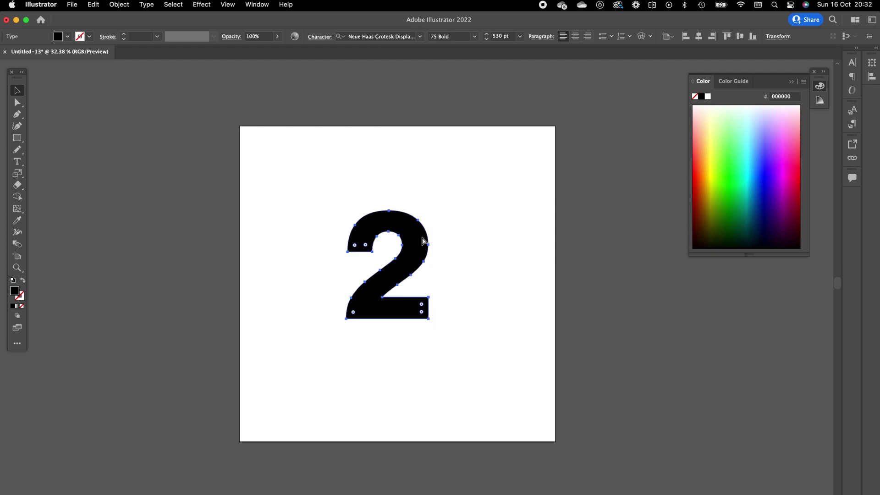
pyautogui.press('shift+super+o')
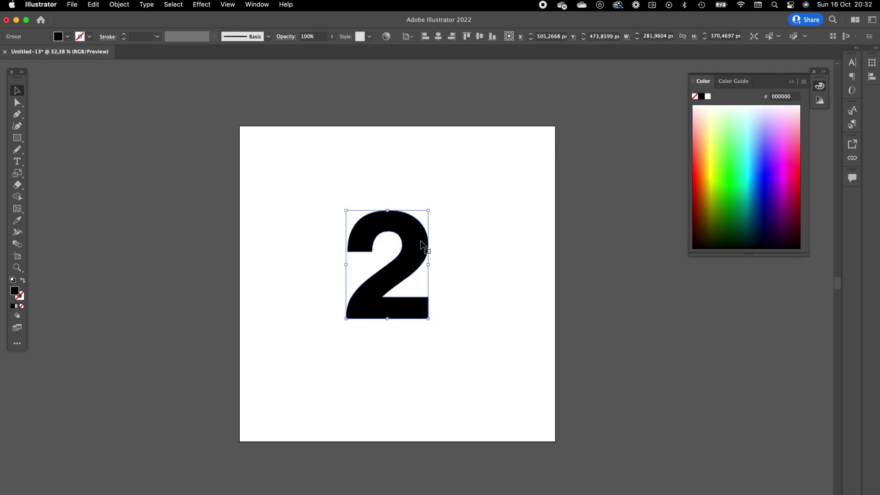
# Step: Round the 2's corners with Direct Selection, reselect the whole group, and switch to Photoshop
pyautogui.press('a')
pyautogui.moveTo(332, 328); pyautogui.dragTo(356, 312)
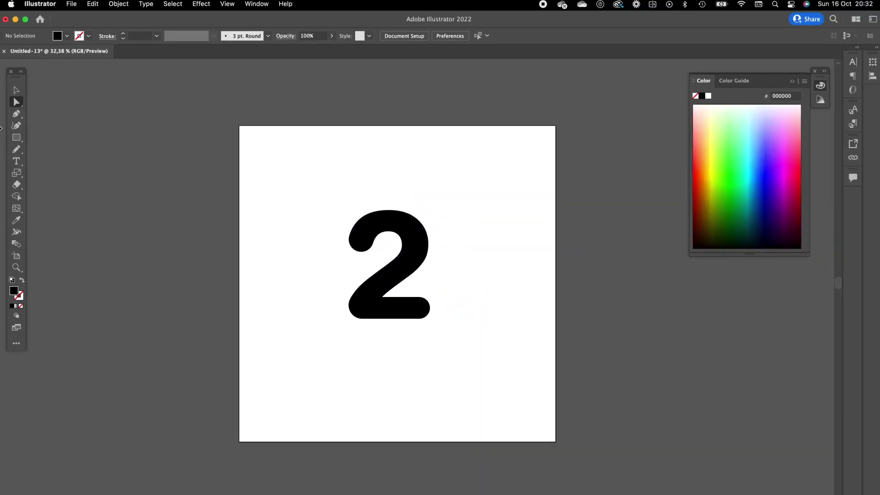
pyautogui.click(16, 90)
pyautogui.click(394, 308)
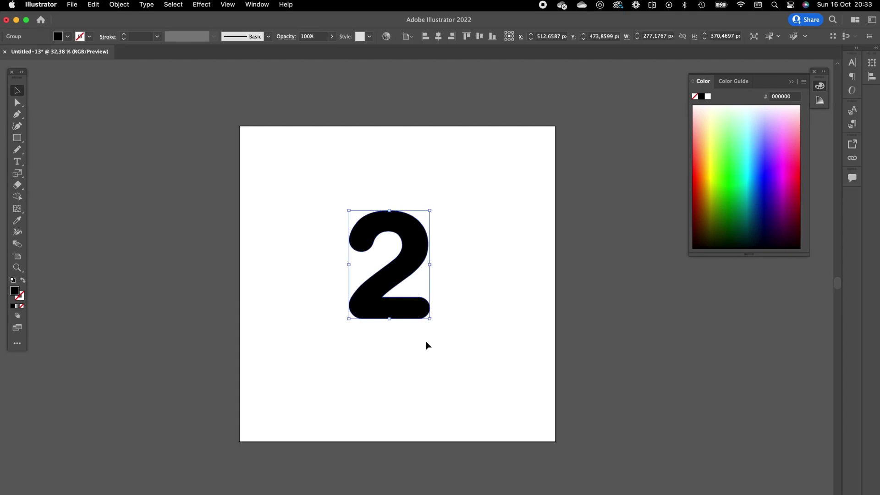
pyautogui.moveTo(313, 361); pyautogui.dragTo(490, 175)
pyautogui.press('super+Tab')
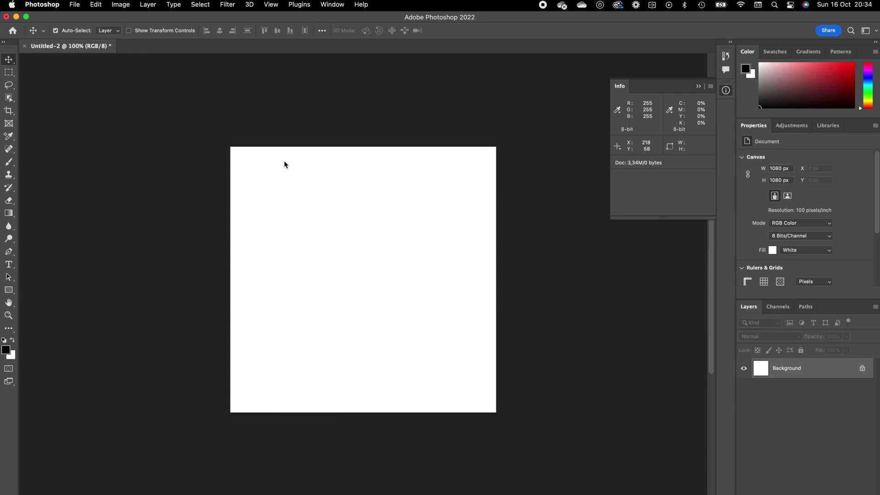
# Step: Paste the 2 as a Smart Object, rotate it about 11°, scale to ~132%, centre and commit
pyautogui.press('super+v')
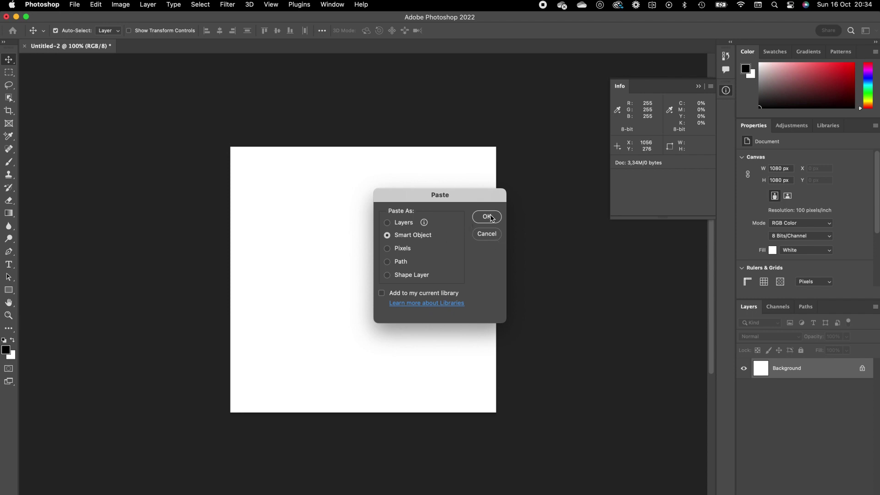
pyautogui.click(495, 223)
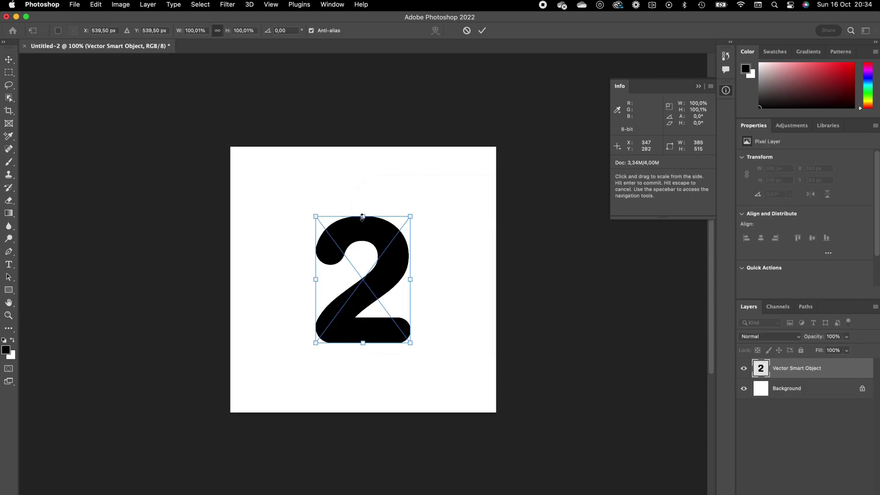
pyautogui.moveTo(420, 212); pyautogui.dragTo(432, 226)
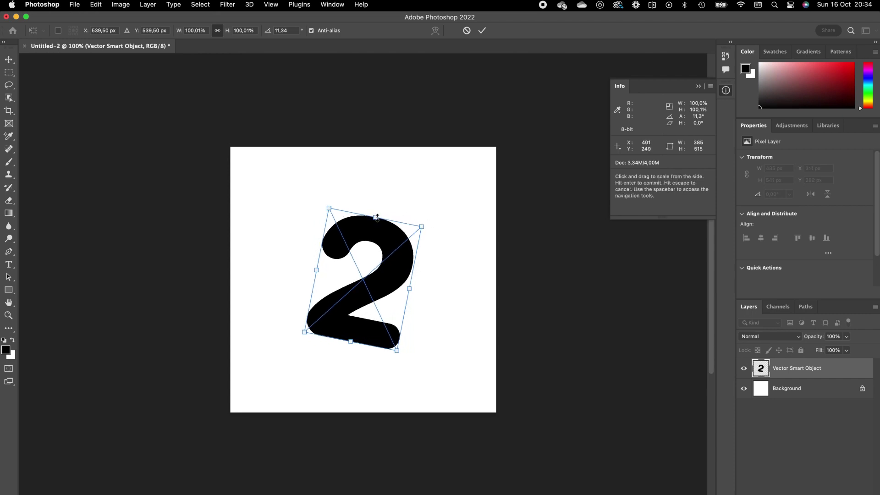
pyautogui.moveTo(377, 216); pyautogui.dragTo(381, 192)
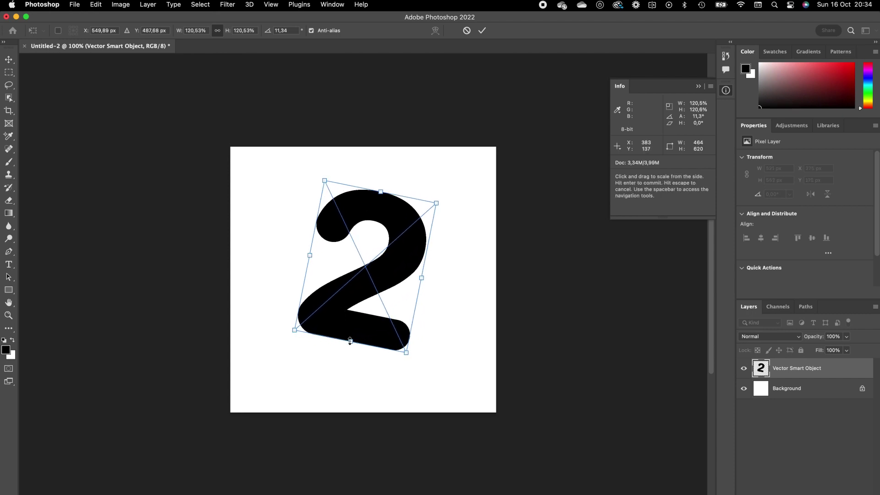
pyautogui.moveTo(350, 341); pyautogui.dragTo(348, 355)
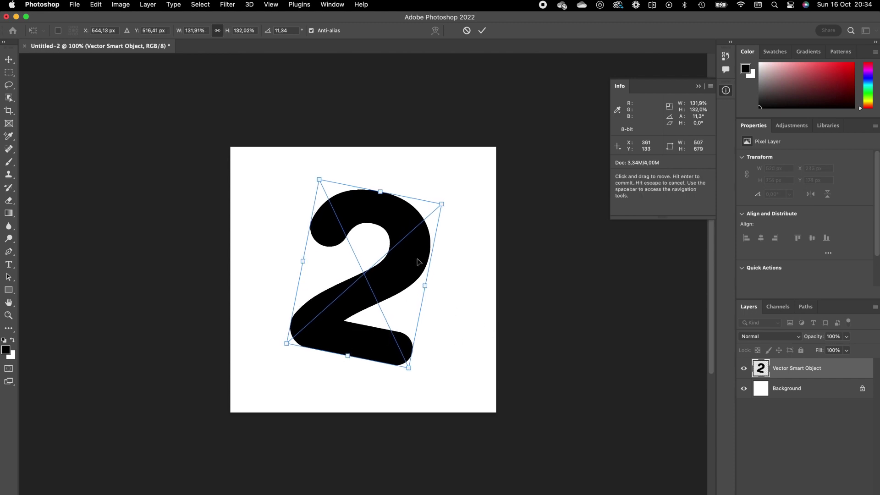
pyautogui.moveTo(419, 254); pyautogui.dragTo(419, 266)
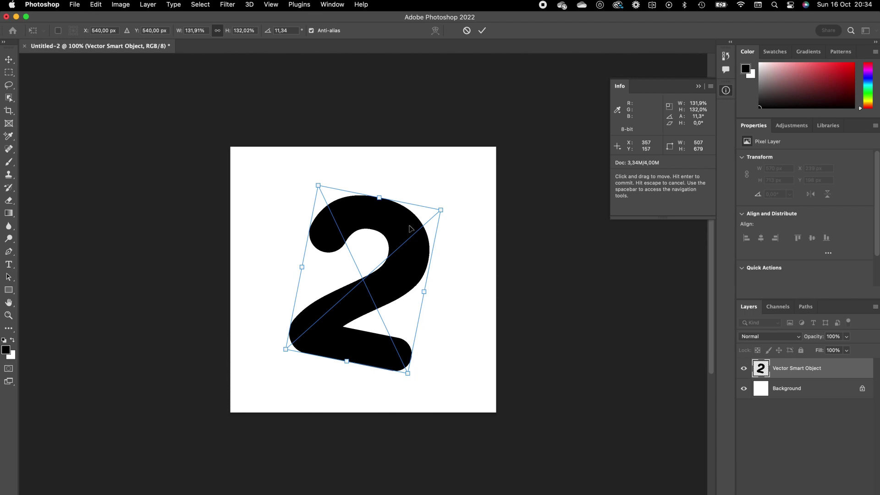
pyautogui.moveTo(411, 229); pyautogui.dragTo(410, 230)
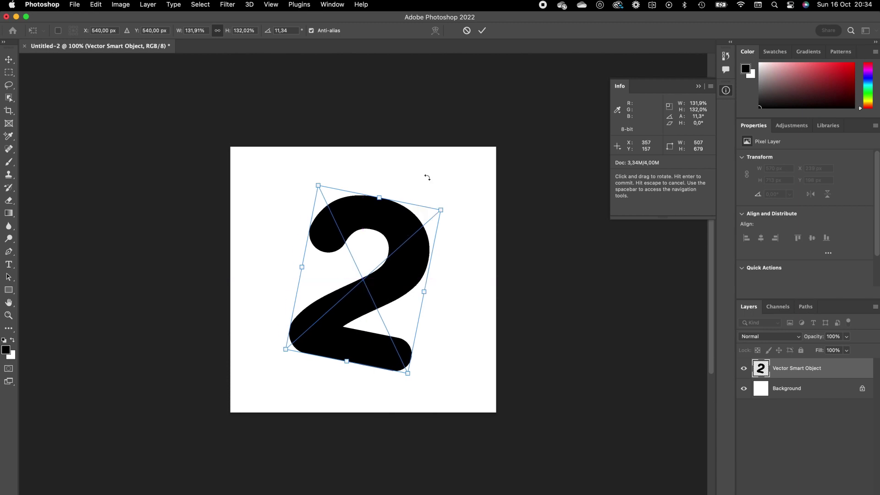
pyautogui.click(482, 30)
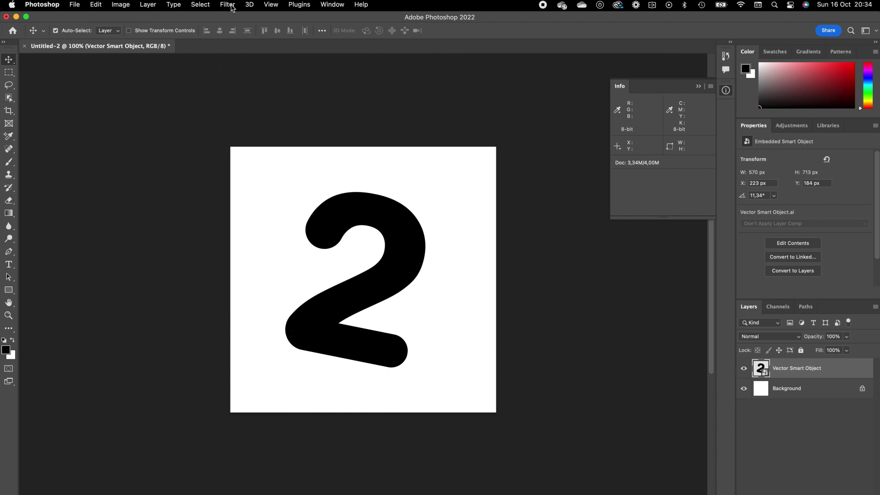
# Step: Apply a 35 px Gaussian Blur to the 2 and nudge it slightly right
pyautogui.click(232, 6)
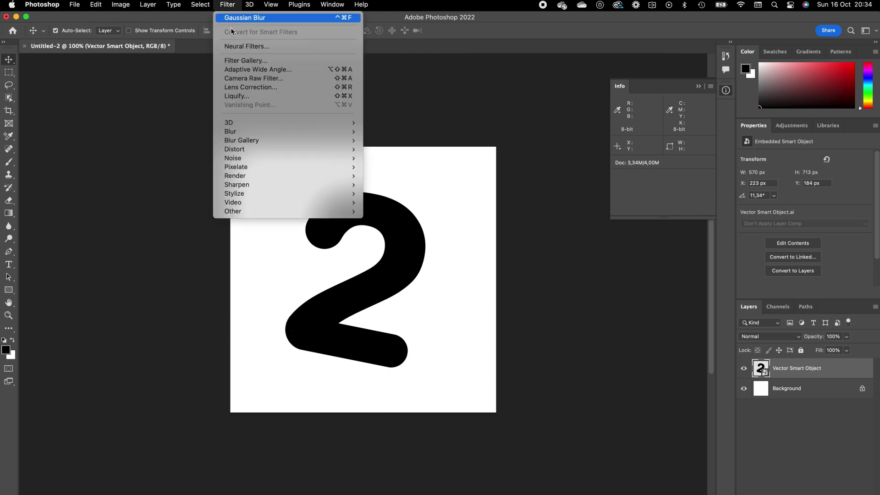
pyautogui.moveTo(255, 133)
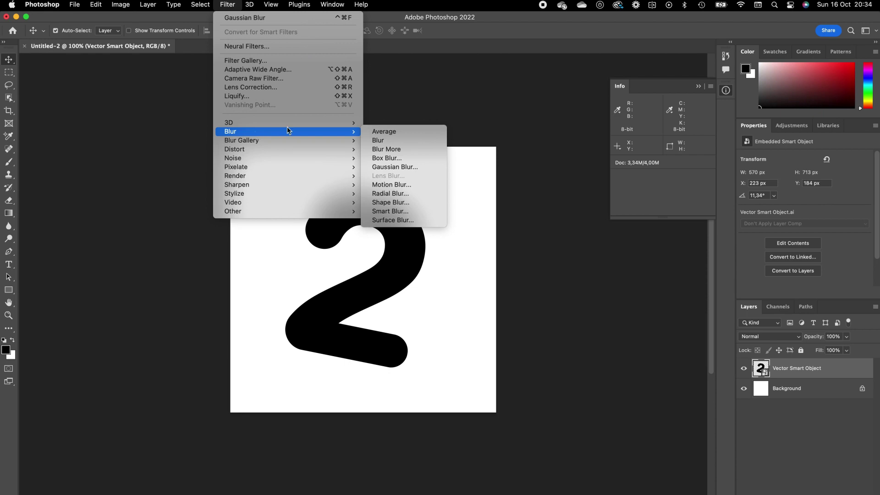
pyautogui.click(378, 167)
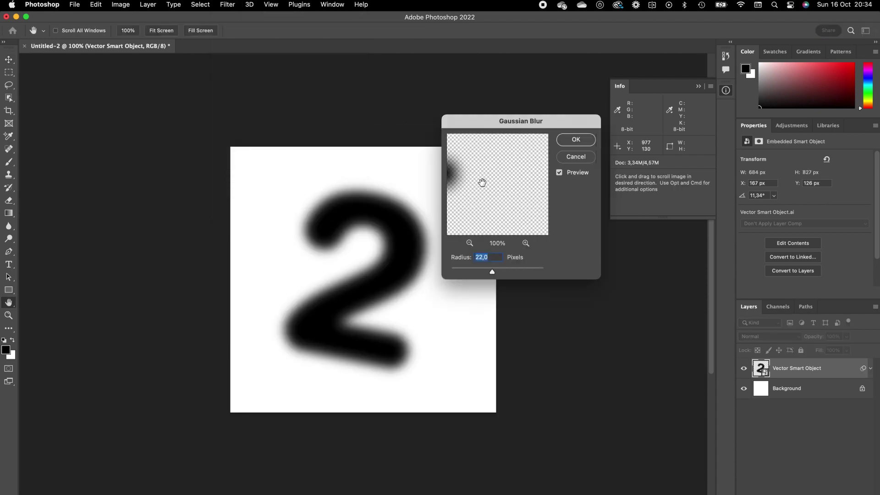
pyautogui.moveTo(494, 274); pyautogui.dragTo(497, 274)
pyautogui.write('0')
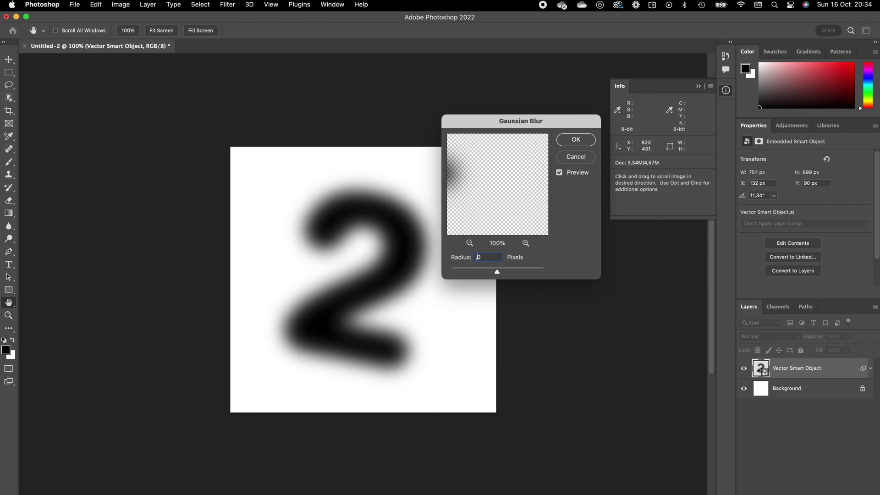
pyautogui.write('35')
pyautogui.click(572, 141)
pyautogui.press('v')
pyautogui.moveTo(385, 231); pyautogui.dragTo(398, 231)
# Step: Deselect the layer, close the Info panel, and launch File › Scripts › Line Distorter Image Processor
pyautogui.click(314, 187)
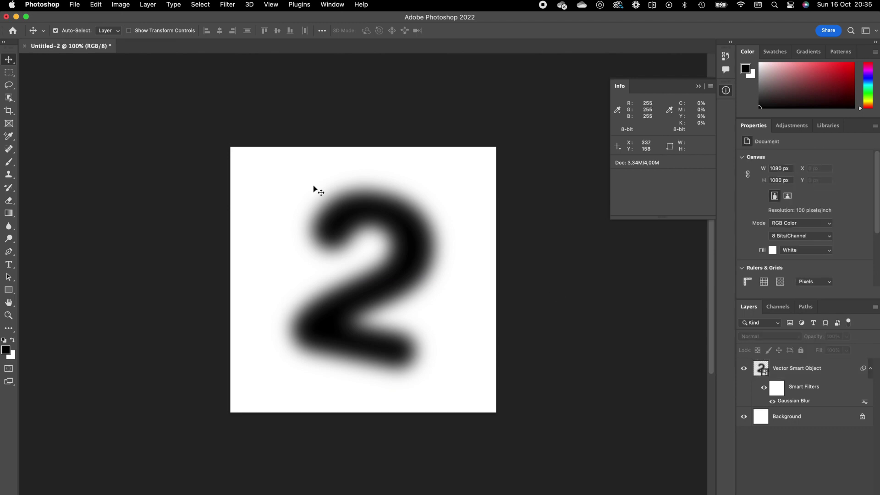
pyautogui.click(700, 86)
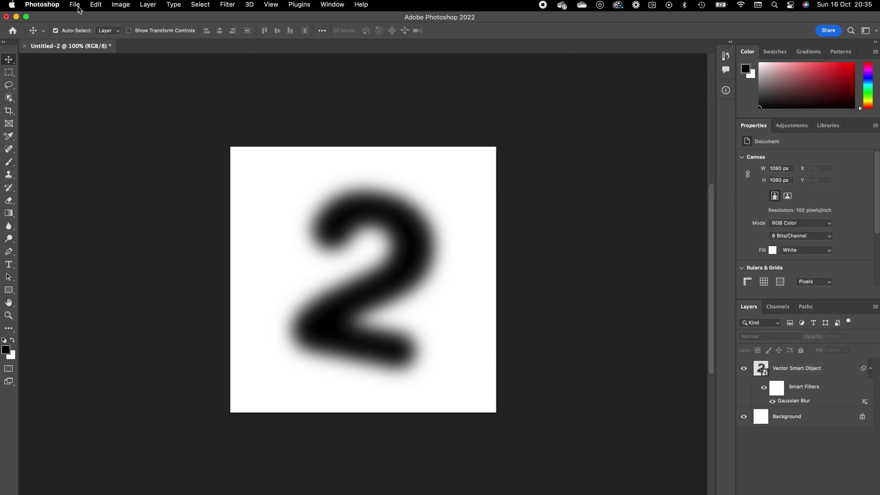
pyautogui.click(76, 6)
pyautogui.moveTo(134, 226)
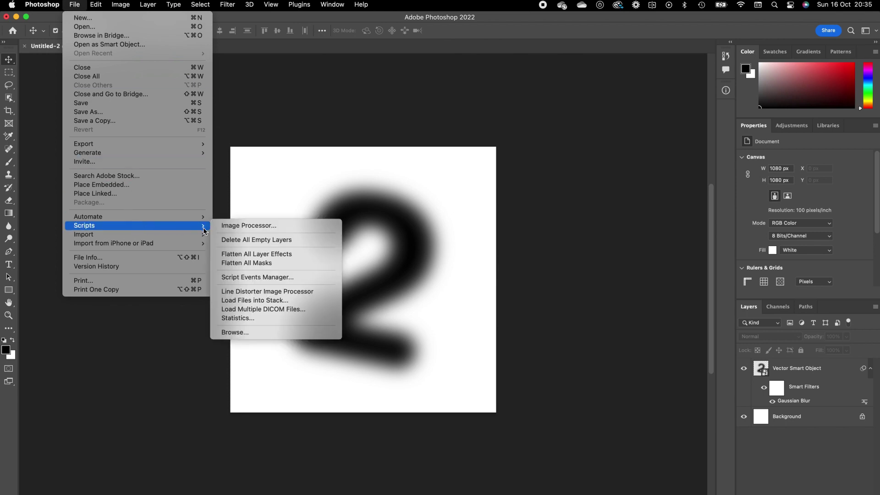
pyautogui.click(258, 293)
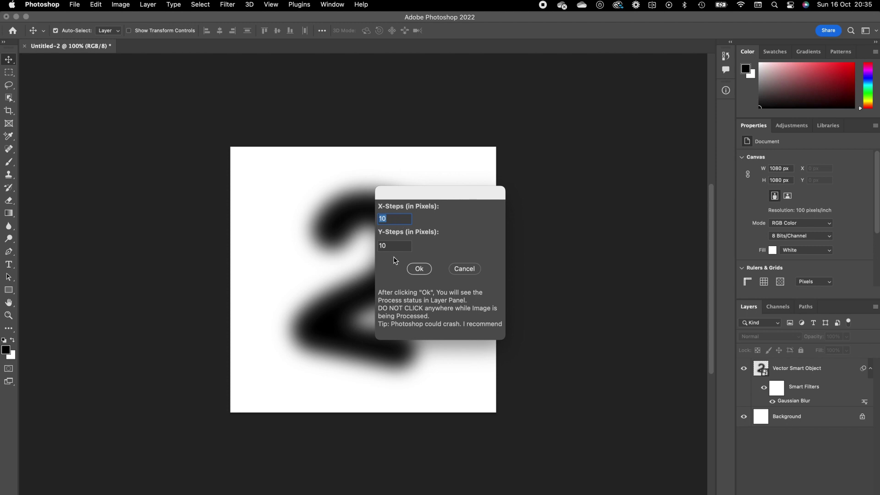
# Step: Run the script with 10-pixel X and Y steps and dismiss the Done! alert
pyautogui.click(419, 269)
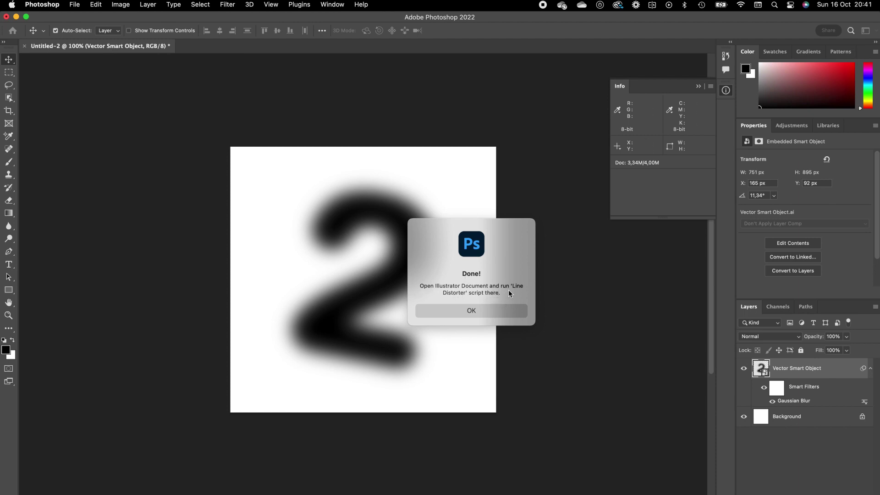
pyautogui.click(472, 311)
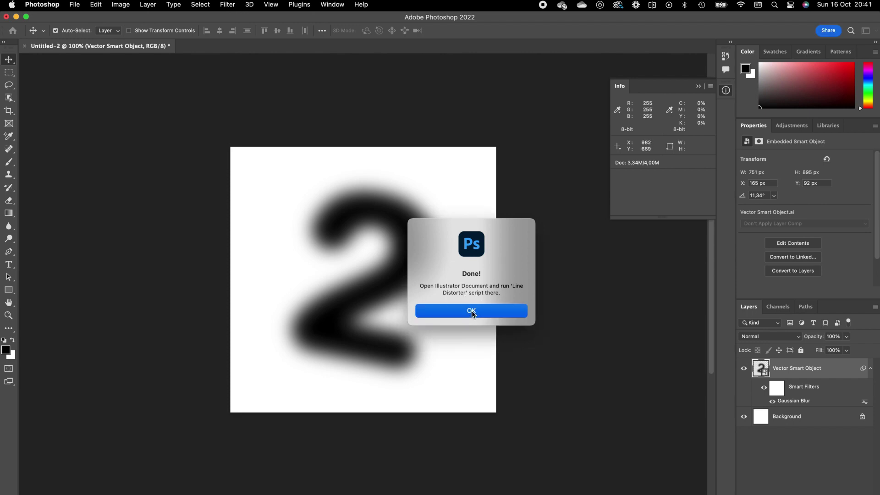
# Step: Dismiss the Done message and delete the number 2 shape from the artboard
pyautogui.click(471, 311)
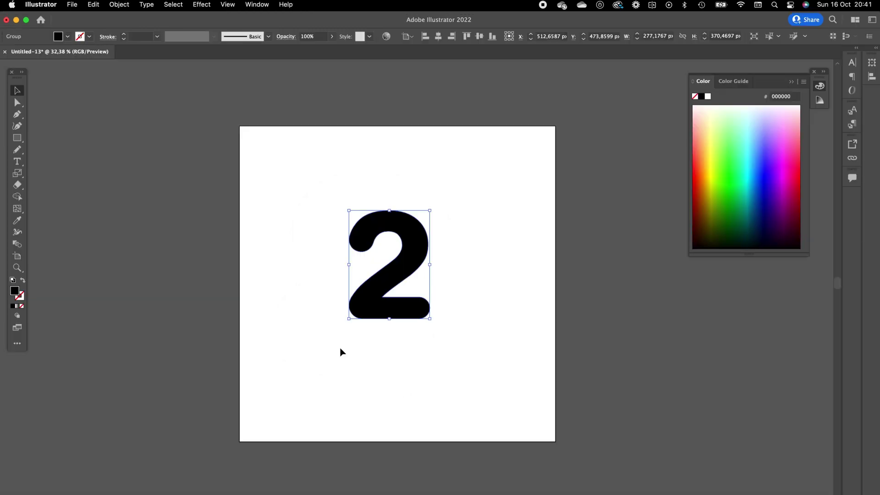
pyautogui.moveTo(310, 349); pyautogui.dragTo(509, 174)
pyautogui.press('Delete')
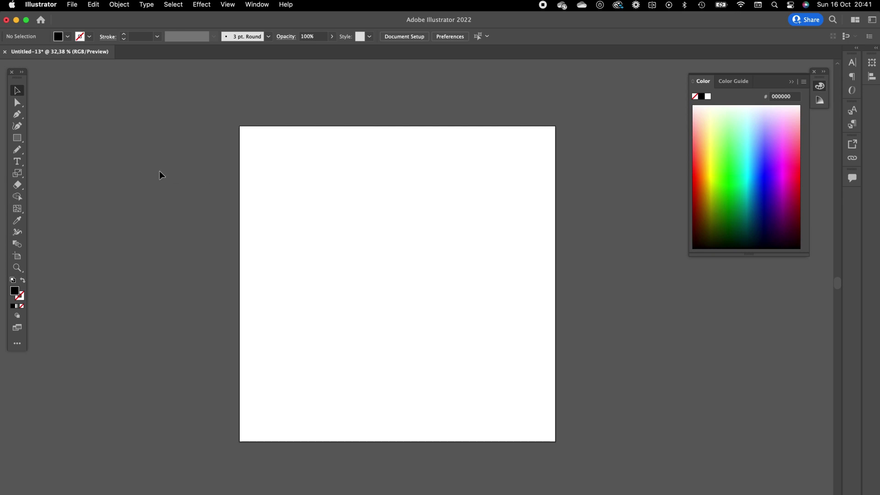
# Step: Run the Line Distorter script with Height 1 and Angle 110 to generate distorted lines
pyautogui.click(72, 4)
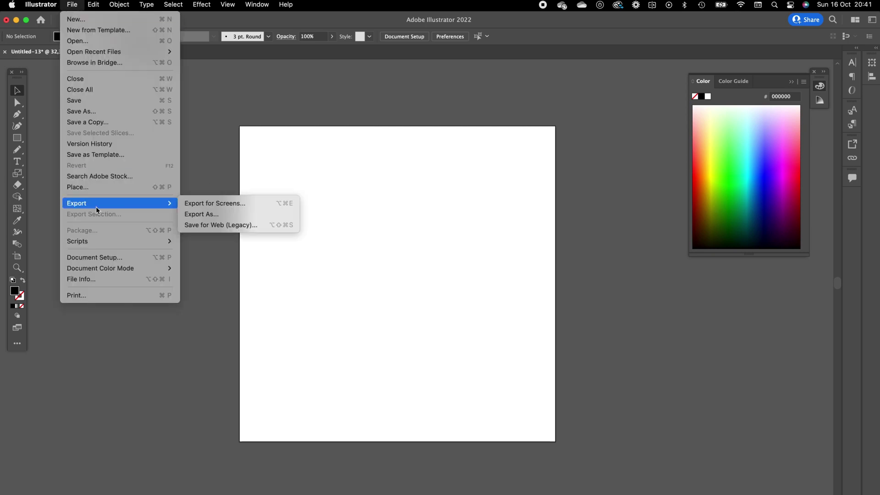
pyautogui.moveTo(96, 242)
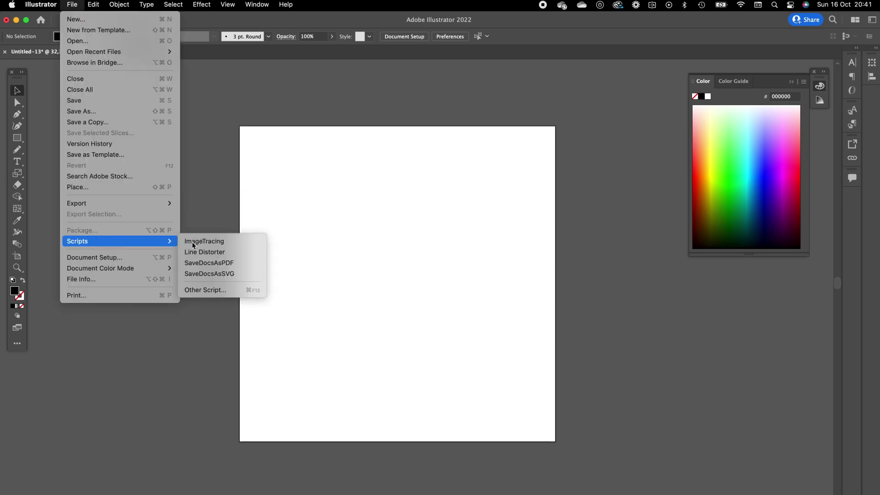
pyautogui.click(220, 252)
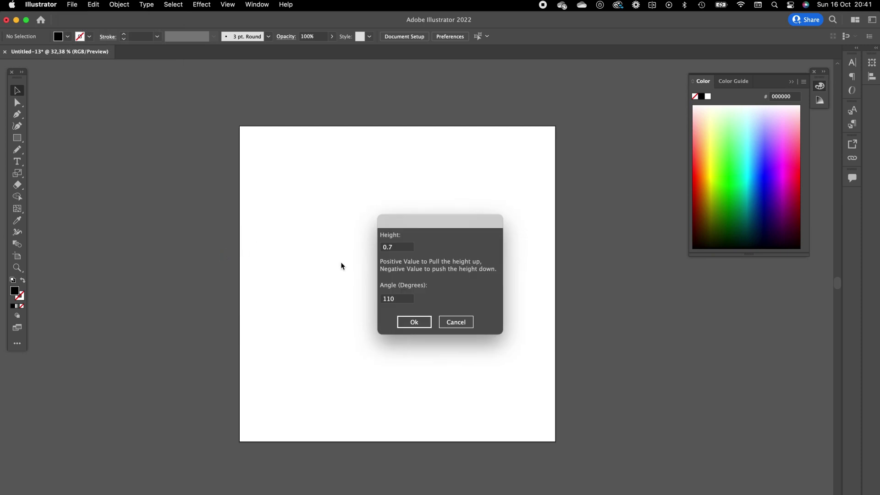
pyautogui.click(397, 248)
pyautogui.press('Tab')
pyautogui.hotkey('shift', 'Tab')
pyautogui.write('1')
pyautogui.click(419, 324)
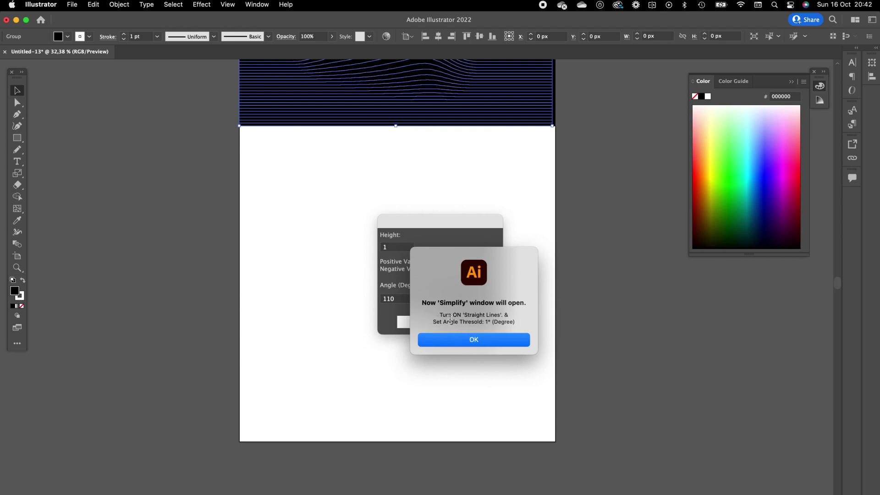
# Step: Dismiss the script's note, simplify the distorted lines to about 956 points, then deselect
pyautogui.click(474, 341)
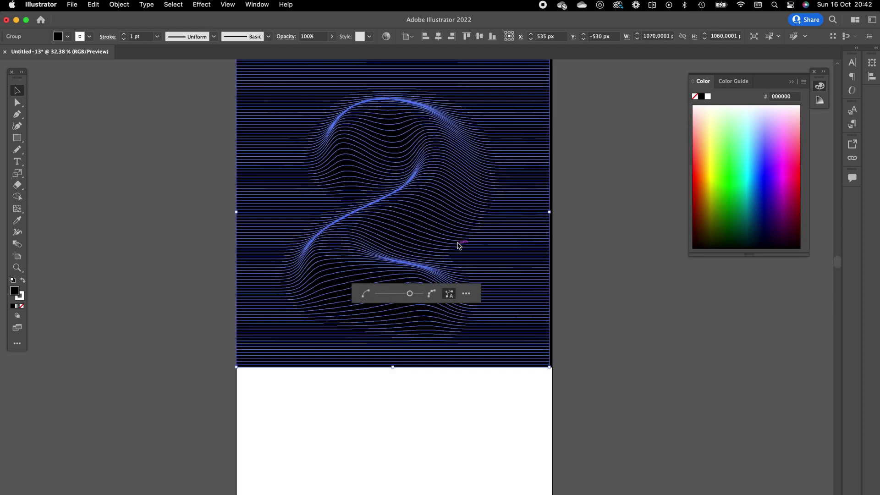
pyautogui.moveTo(410, 294); pyautogui.dragTo(386, 295)
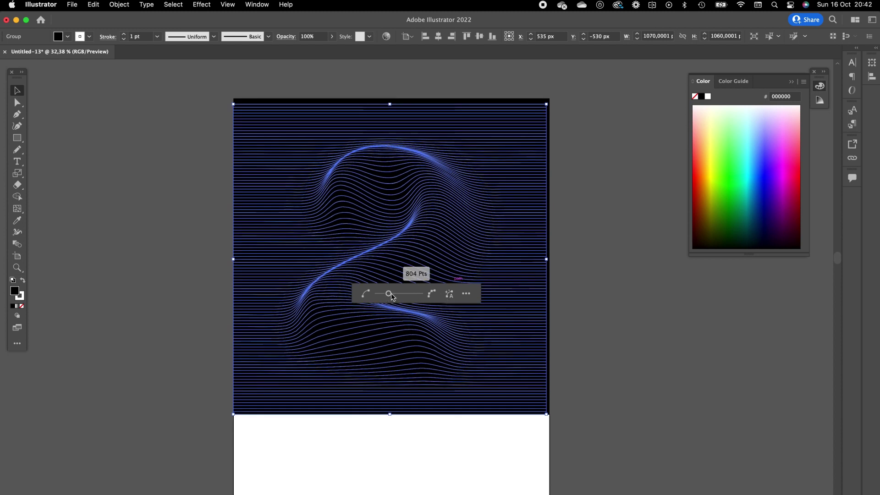
pyautogui.moveTo(391, 297); pyautogui.dragTo(396, 296)
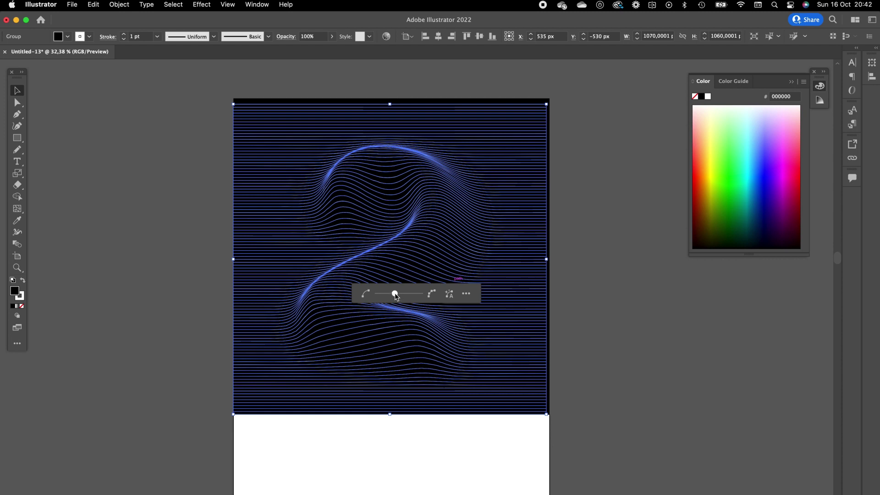
pyautogui.moveTo(397, 297); pyautogui.dragTo(397, 296)
pyautogui.click(615, 313)
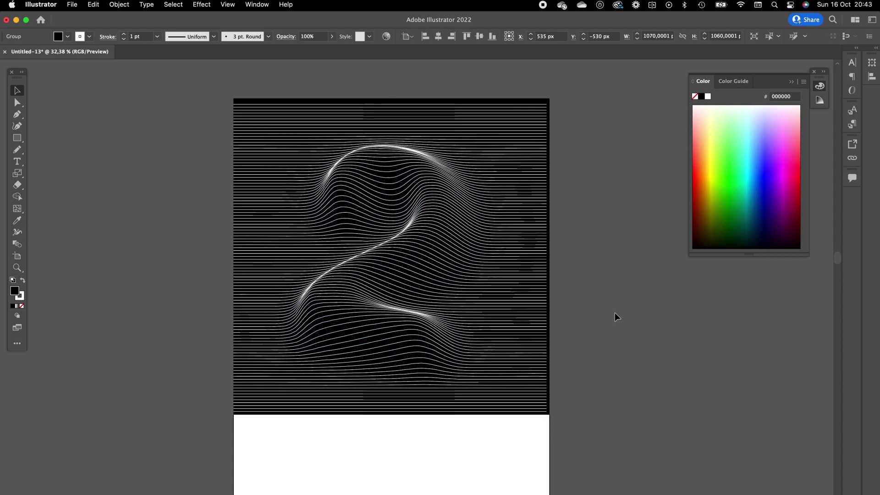
# Step: Zoom in on the top of the 2 and direct-select the kinked line
pyautogui.scroll(2, 604, 309)
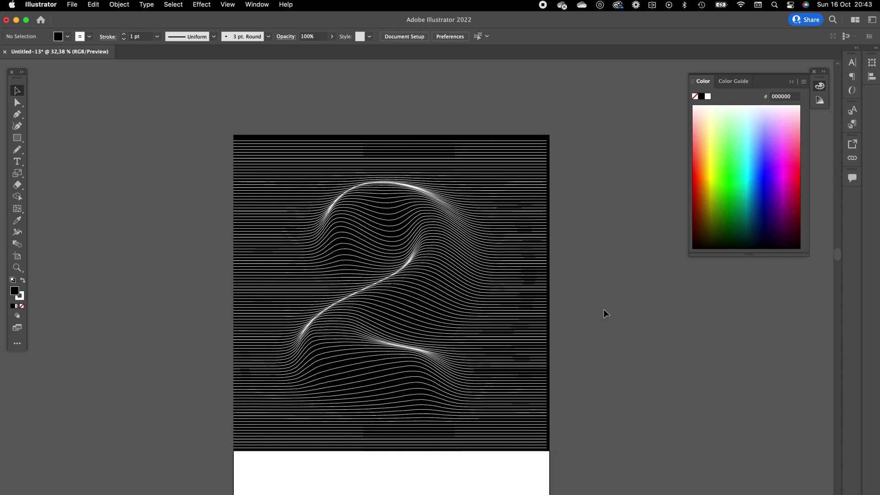
pyautogui.scroll(2, 604, 310)
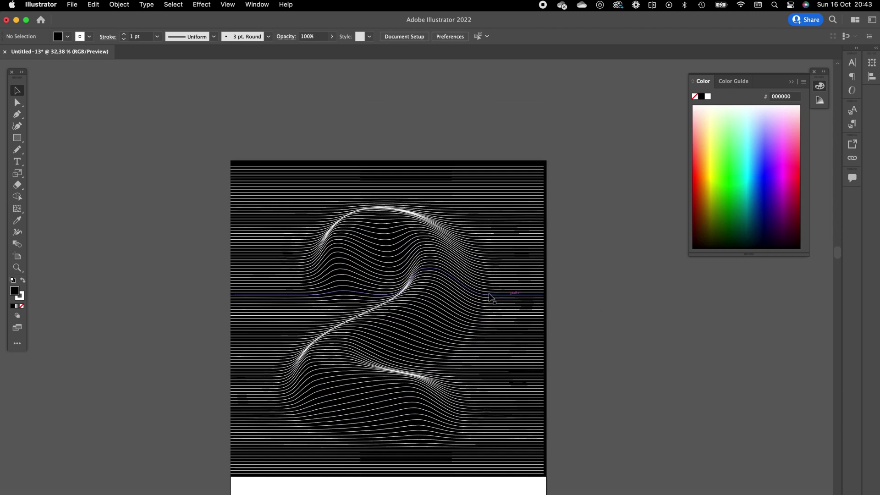
pyautogui.press('z')
pyautogui.moveTo(197, 273); pyautogui.dragTo(277, 246)
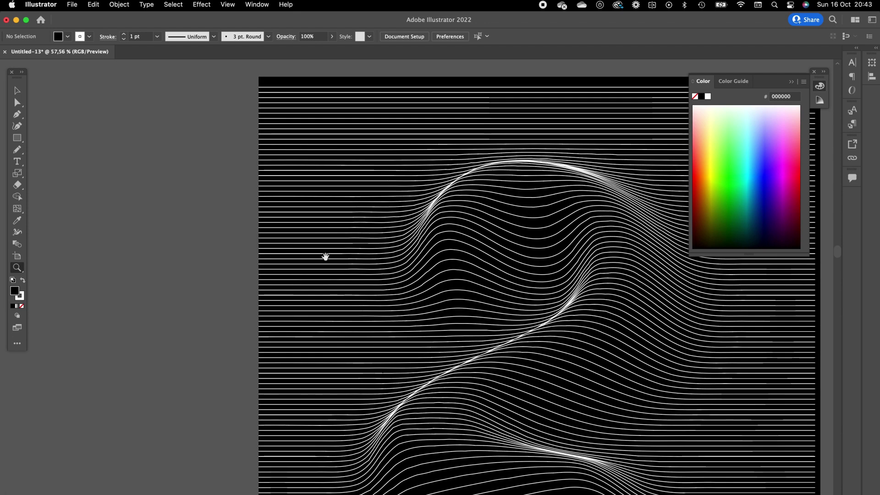
pyautogui.moveTo(358, 261); pyautogui.dragTo(583, 251)
pyautogui.scroll(10, 584, 252)
pyautogui.click(639, 360)
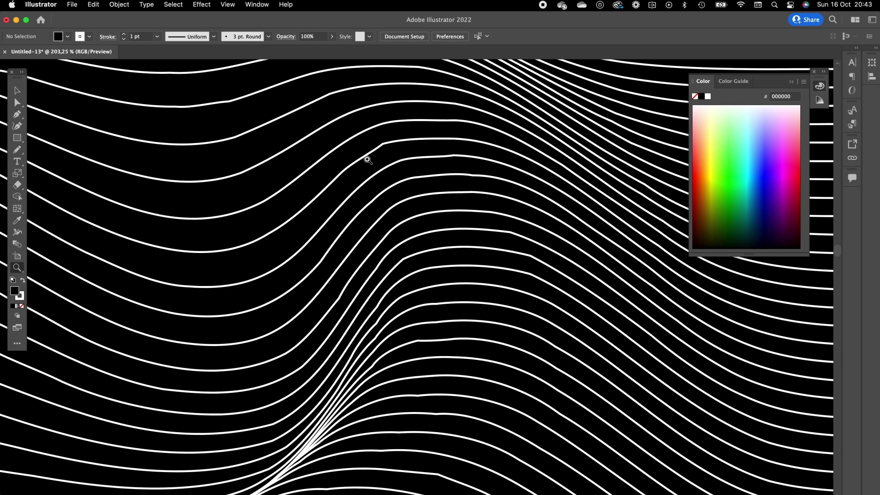
pyautogui.click(17, 102)
pyautogui.click(414, 140)
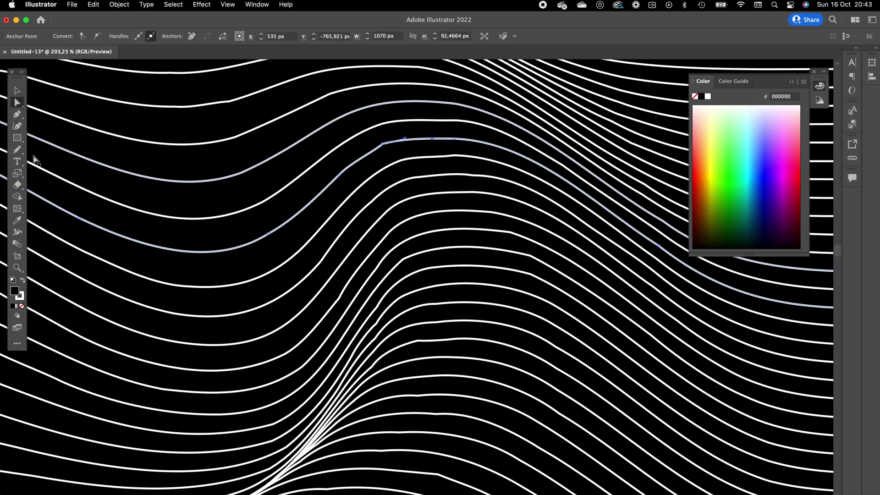
# Step: Smooth the kinked line with the Smooth Tool, removing its extra anchor points
pyautogui.click(17, 343)
pyautogui.click(122, 234)
pyautogui.click(385, 143)
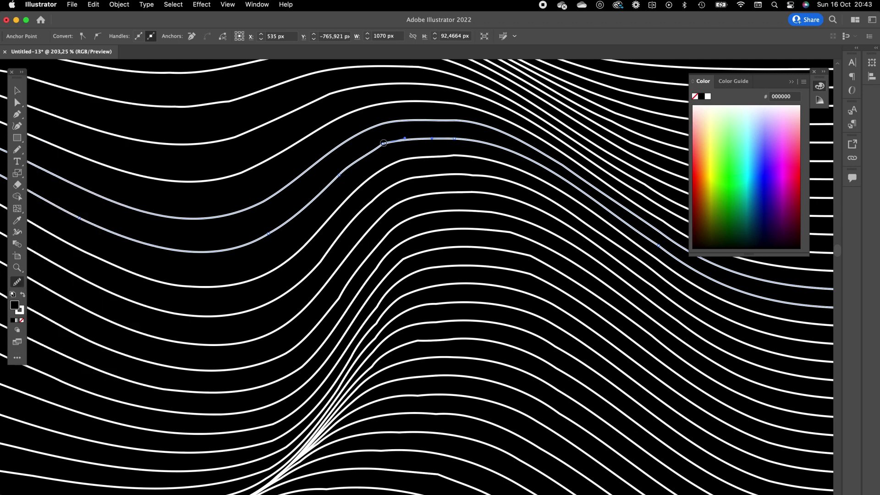
pyautogui.moveTo(394, 139); pyautogui.dragTo(332, 177)
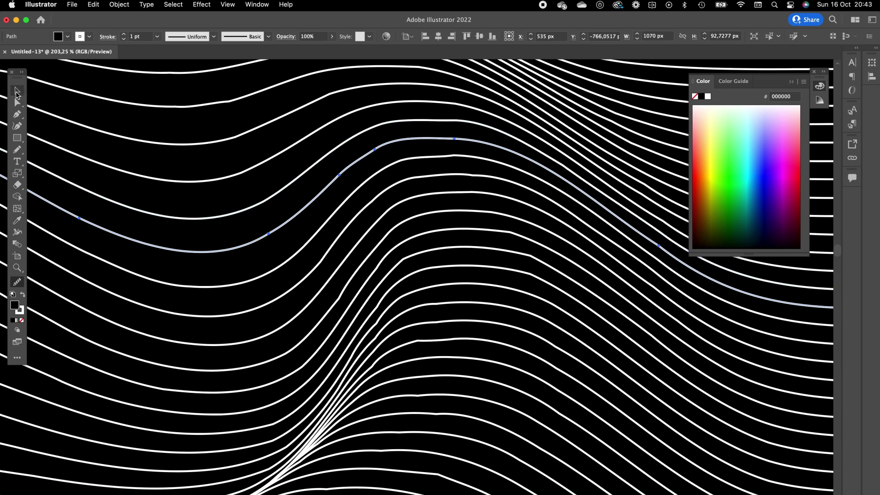
pyautogui.click(17, 93)
# Step: Select the line art group and try stroke weights of 2 pt and 3 pt
pyautogui.press('super+minus')
pyautogui.press('super+minus')
pyautogui.press('super+minus')
pyautogui.press('super+minus')
pyautogui.press('super+minus')
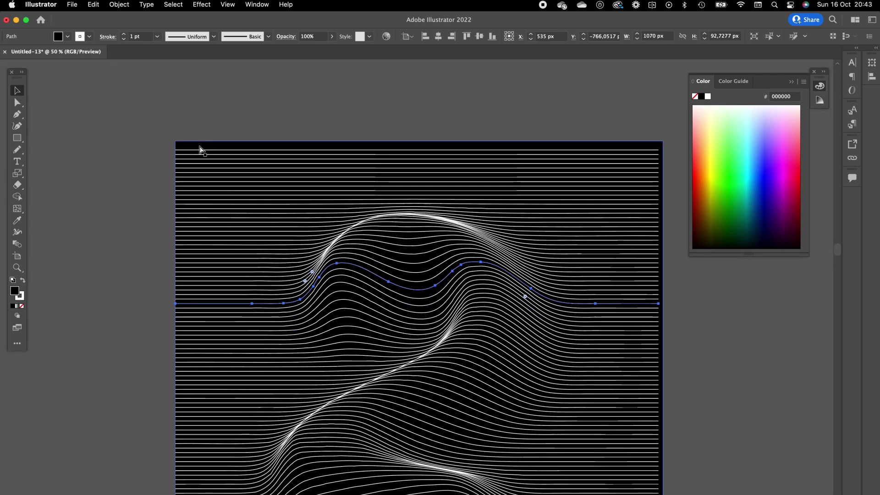
pyautogui.moveTo(200, 149); pyautogui.dragTo(324, 493)
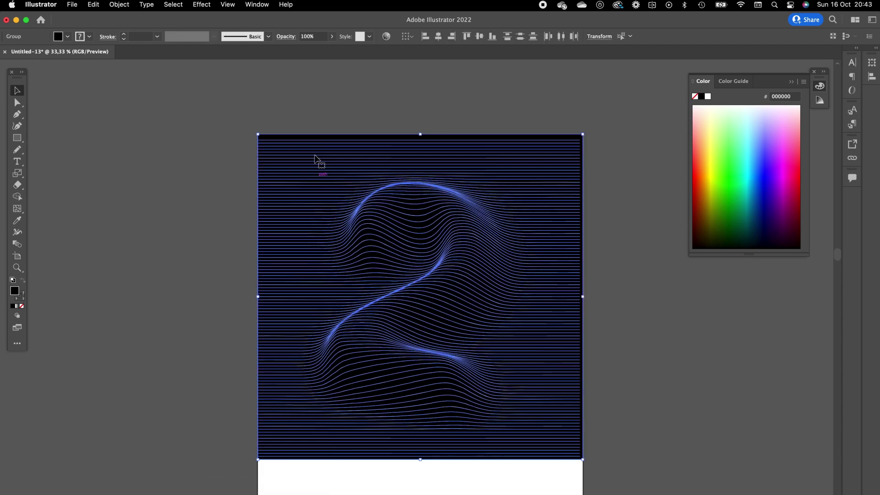
pyautogui.click(124, 34)
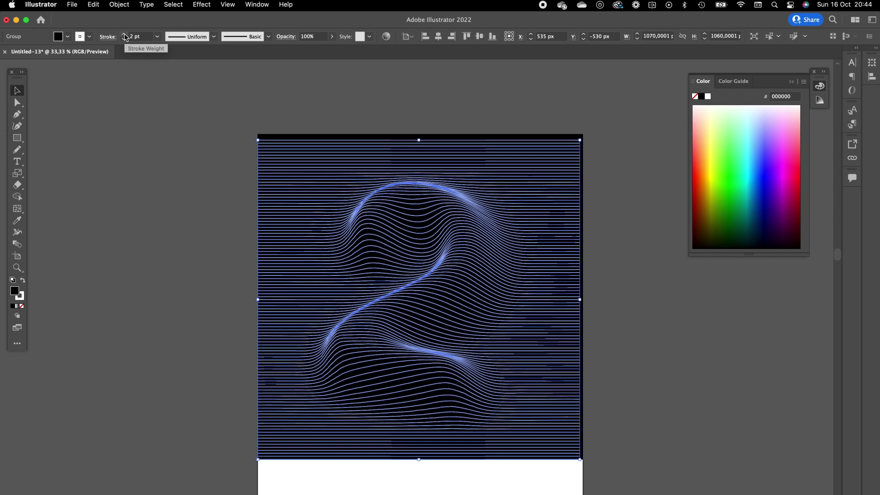
pyautogui.click(124, 34)
pyautogui.click(183, 123)
# Step: Reselect the line group and set its stroke weight to 2,5 pt
pyautogui.scroll(-1, 183, 123)
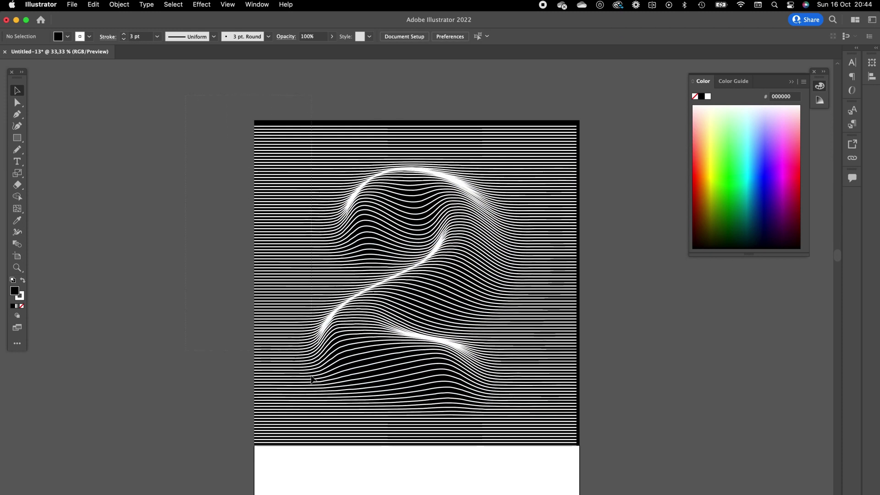
pyautogui.click(275, 124)
pyautogui.keyDown('shift'); pyautogui.click(275, 125); pyautogui.keyUp('shift')
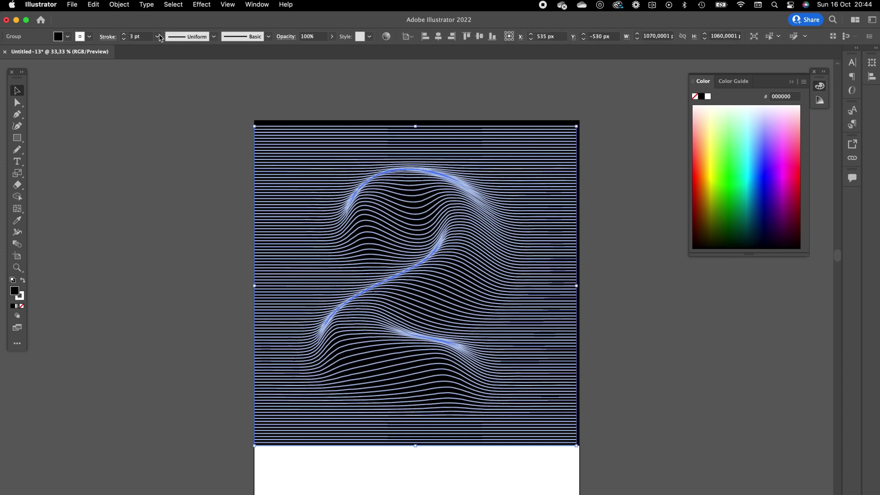
pyautogui.click(124, 39)
pyautogui.write('2,5')
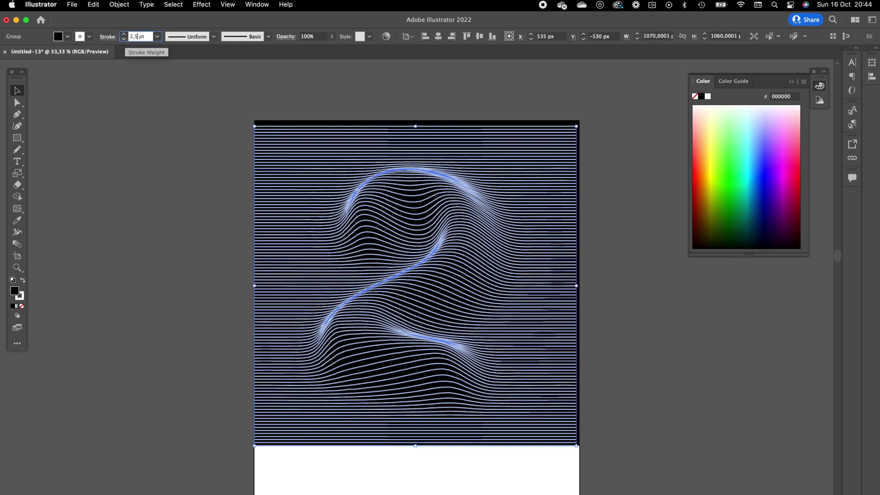
pyautogui.press('Tab')
pyautogui.click(244, 129)
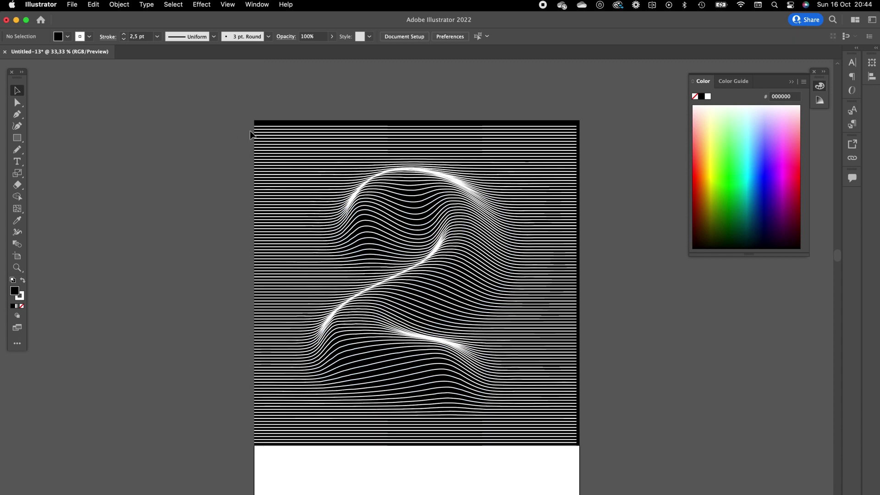
# Step: Marquee-select the distorted line paths on the artboard, then deselect them
pyautogui.scroll(-5, 244, 129)
pyautogui.moveTo(174, 66); pyautogui.dragTo(330, 206)
pyautogui.click(220, 392)
pyautogui.moveTo(200, 412); pyautogui.dragTo(562, 70)
pyautogui.scroll(-5, 501, 289)
pyautogui.scroll(8, 501, 289)
pyautogui.scroll(-3, 501, 289)
pyautogui.moveTo(495, 181); pyautogui.dragTo(506, 271)
pyautogui.click(680, 285)
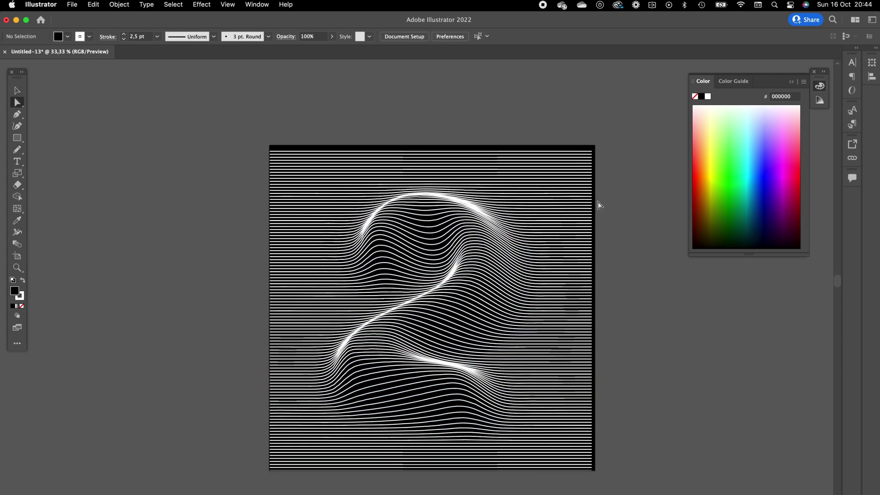
# Step: Zoom in on the artwork's right edge and switch to Direct Selection
pyautogui.hscroll(5, 599, 200)
pyautogui.press('z')
pyautogui.moveTo(520, 180); pyautogui.dragTo(594, 147)
pyautogui.scroll(-3, 594, 147)
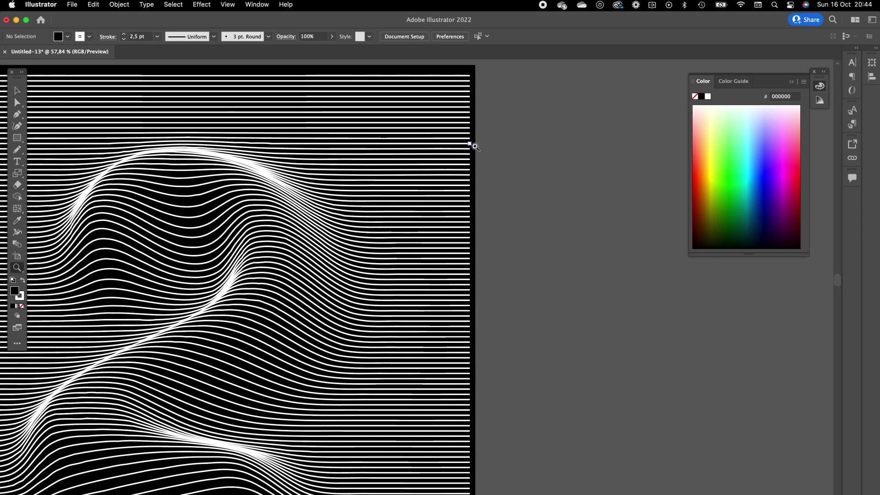
pyautogui.moveTo(472, 143); pyautogui.dragTo(435, 141)
pyautogui.click(17, 103)
pyautogui.scroll(-2, 528, 93)
pyautogui.moveTo(478, 461); pyautogui.dragTo(470, 477)
pyautogui.click(497, 479)
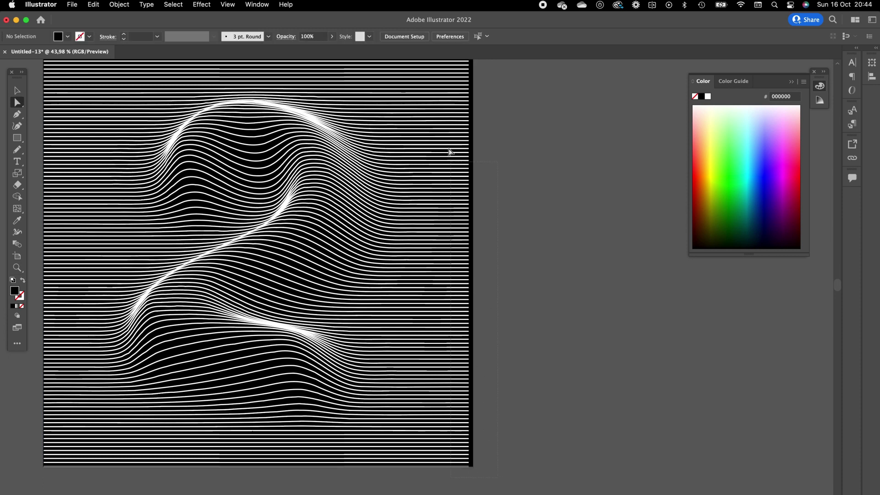
pyautogui.scroll(2, 442, 124)
# Step: Stretch the line paths' anchors to 1080 px wide, reaching the square's right edge
pyautogui.moveTo(458, 94); pyautogui.dragTo(466, 96)
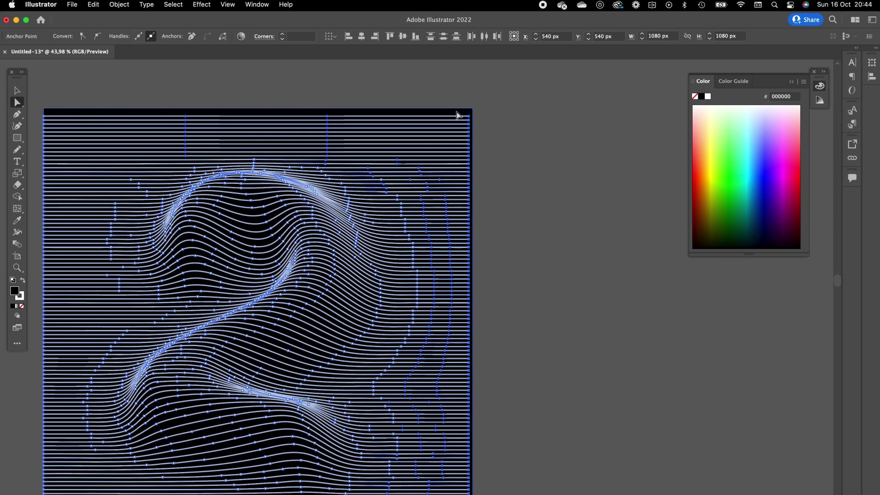
pyautogui.moveTo(472, 108)
pyautogui.mouseDown()
pyautogui.moveTo(469, 119)
pyautogui.moveTo(450, 118)
pyautogui.moveTo(474, 119)
pyautogui.mouseUp()
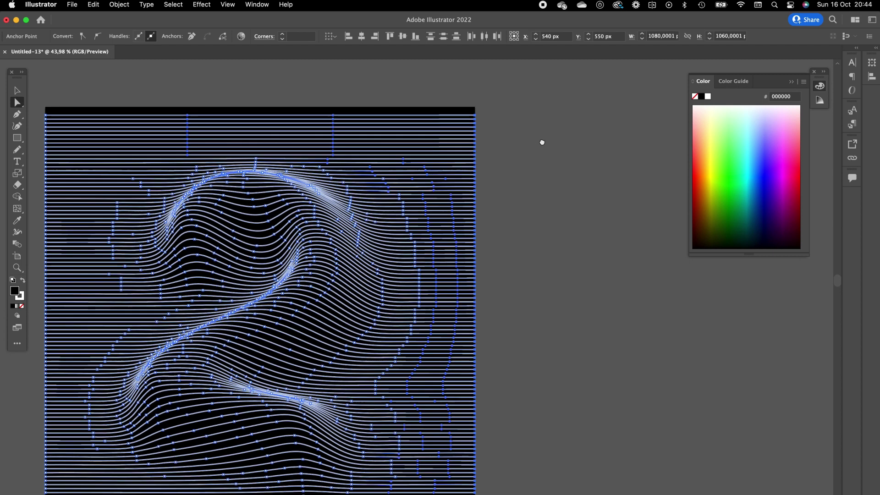
pyautogui.hscroll(-3, 546, 140)
pyautogui.press('shift+super+a')
pyautogui.press('z')
pyautogui.moveTo(213, 85); pyautogui.dragTo(229, 121)
pyautogui.hscroll(-3, 248, 126)
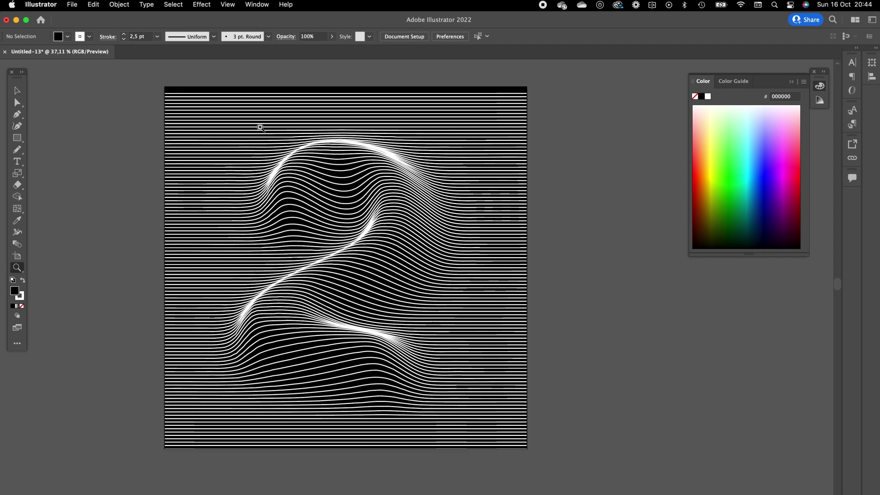
# Step: Switch to the browser and select text in the tutorial article's byline
pyautogui.press('super+Tab')
pyautogui.scroll(15, 278, 94)
pyautogui.moveTo(287, 278); pyautogui.dragTo(350, 282)
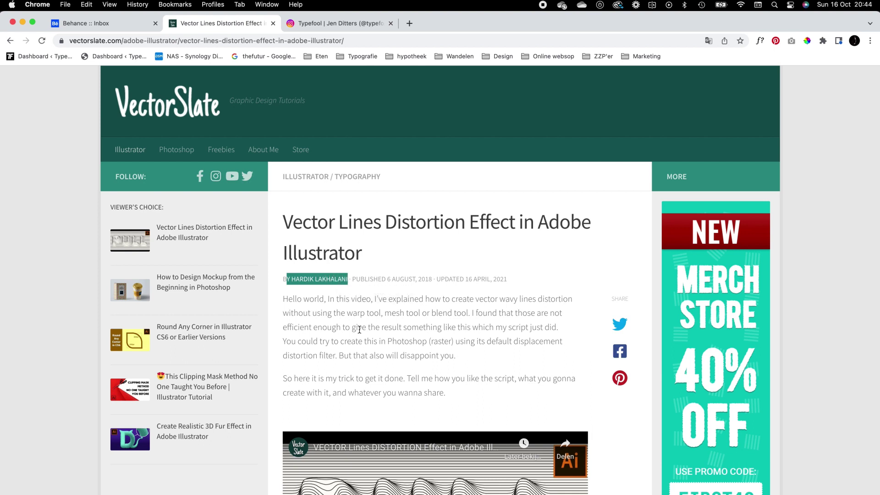
# Step: Switch from Chrome back to Illustrator to view the finished white-line 2
pyautogui.press('super+Tab')
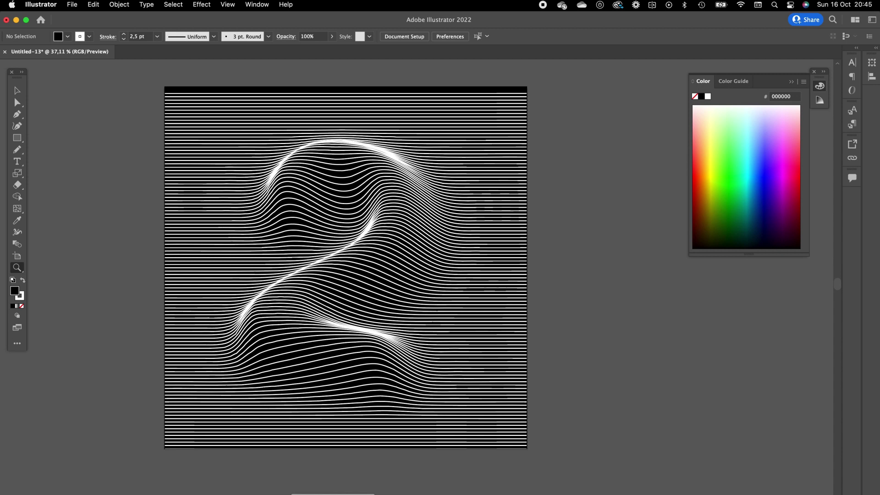